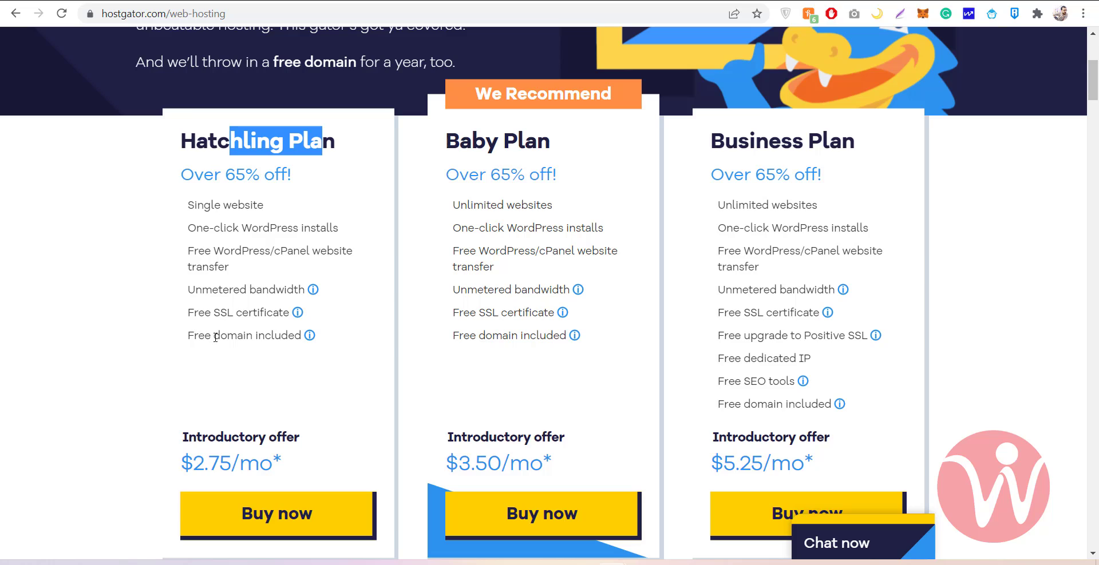
Open the primary domain from cPanel and confirm the live site still shows Error 403 – Forbidden.
left_click_drag(221, 337, 301, 339)
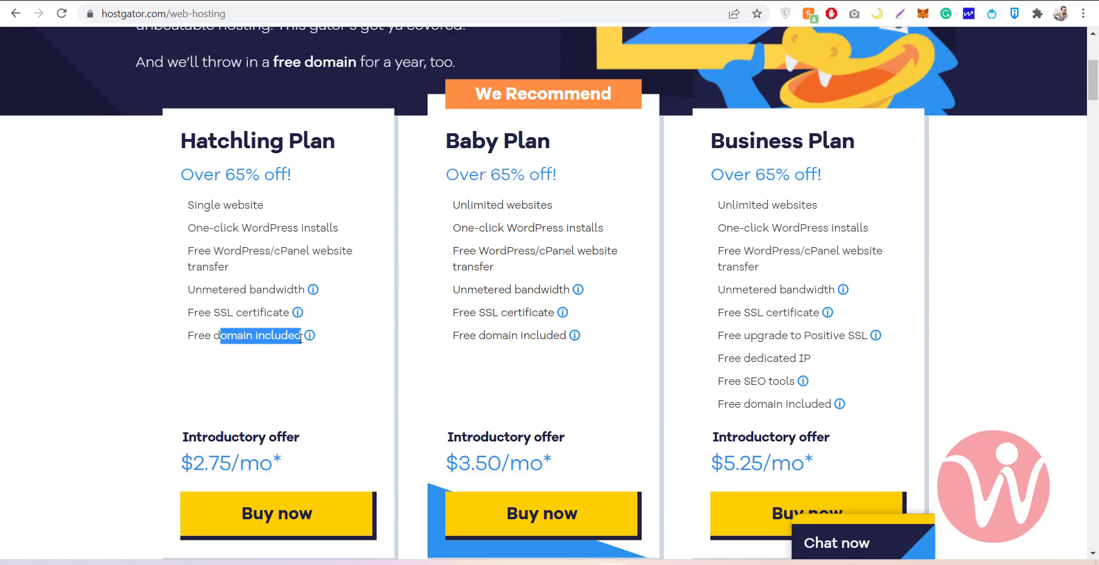
left_click(308, 361)
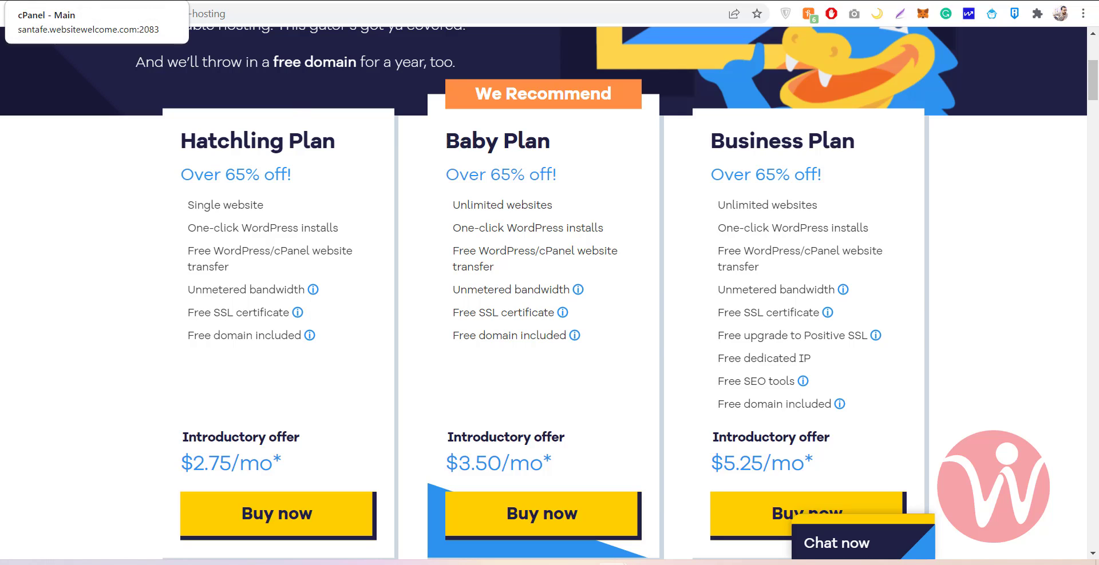
left_click(57, 1)
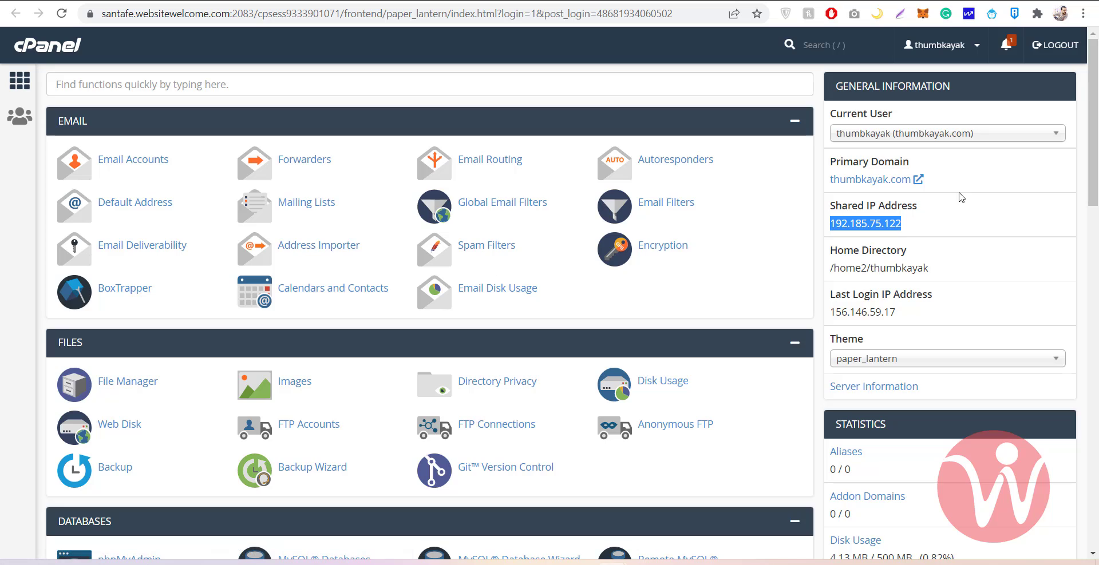
left_click(934, 188)
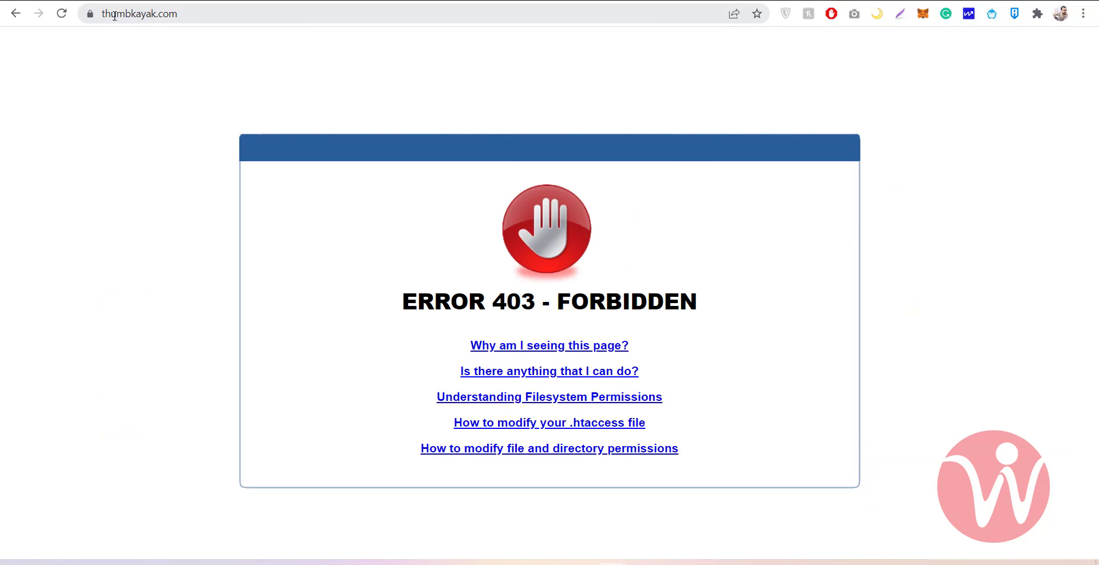
left_click(197, 18)
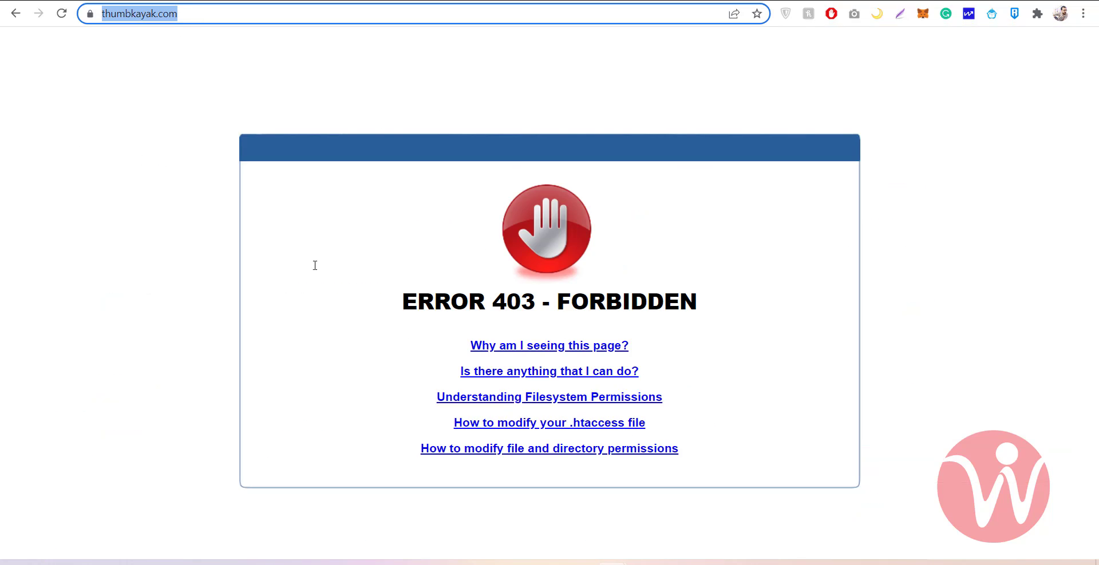
key("Return")
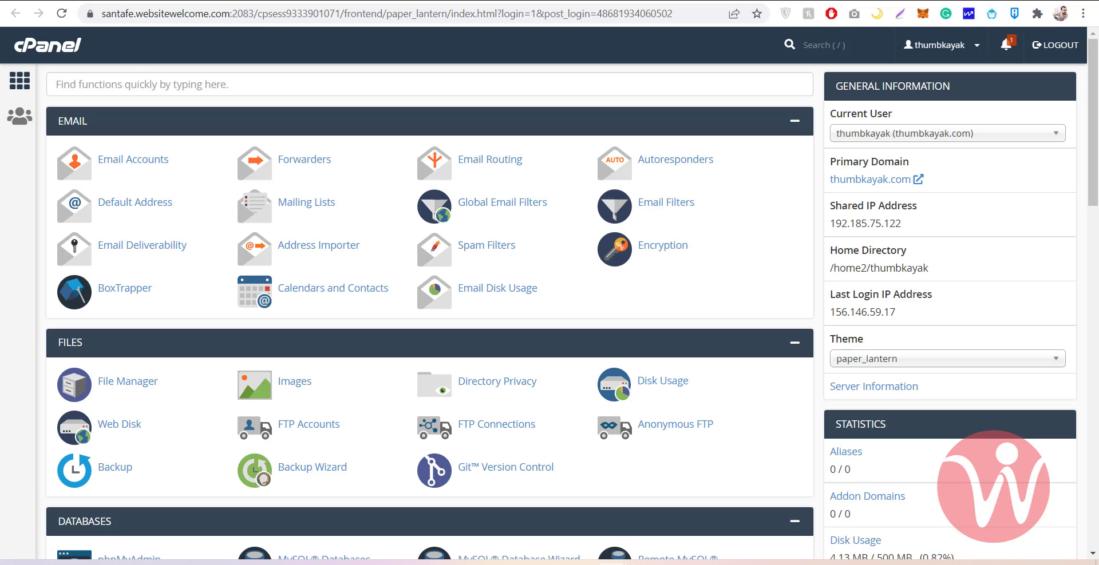
Search 'download wordpress' and start the WordPress 5.9 download, cancelling the duplicate save.
key("ctrl+t")
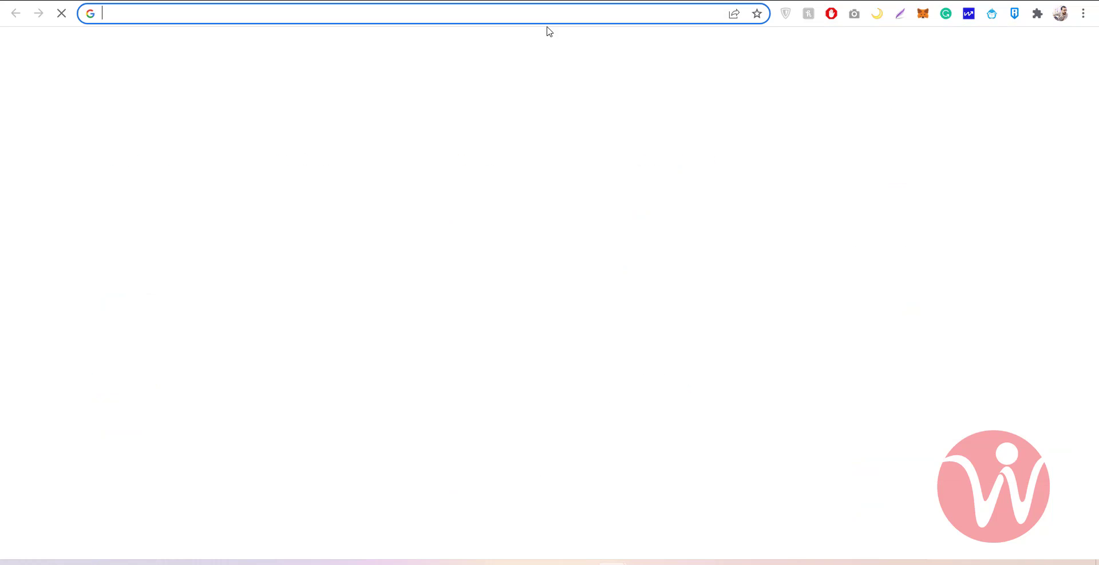
type("download")
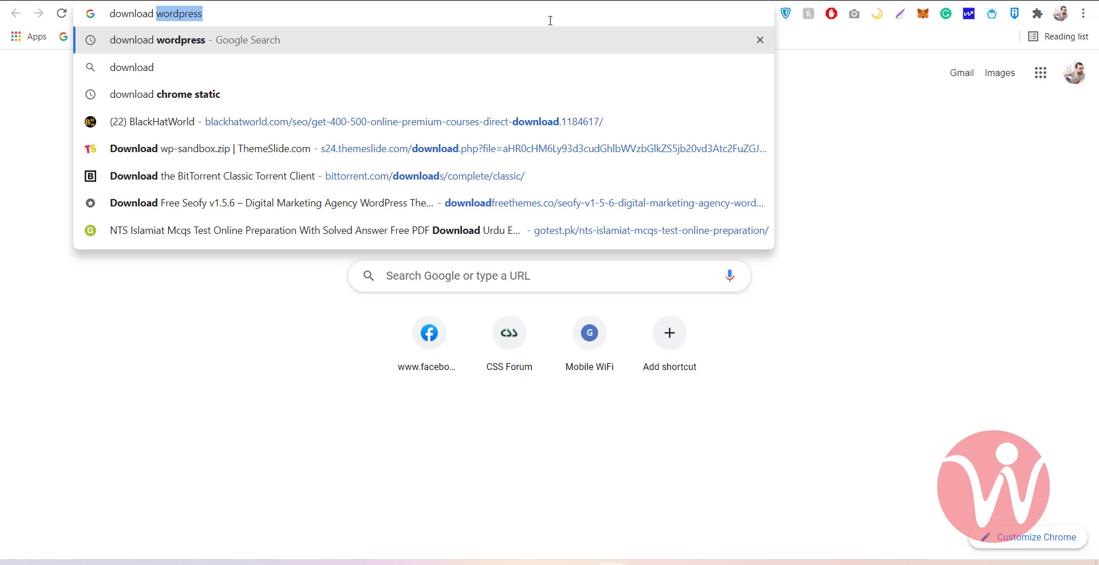
key("Return")
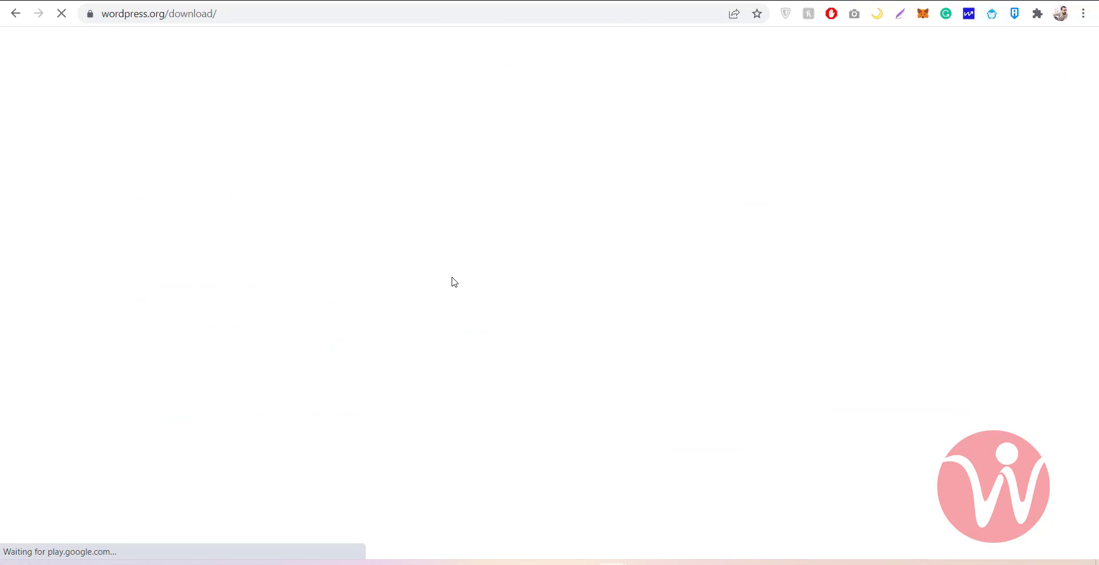
scroll(453, 280, "down", 8)
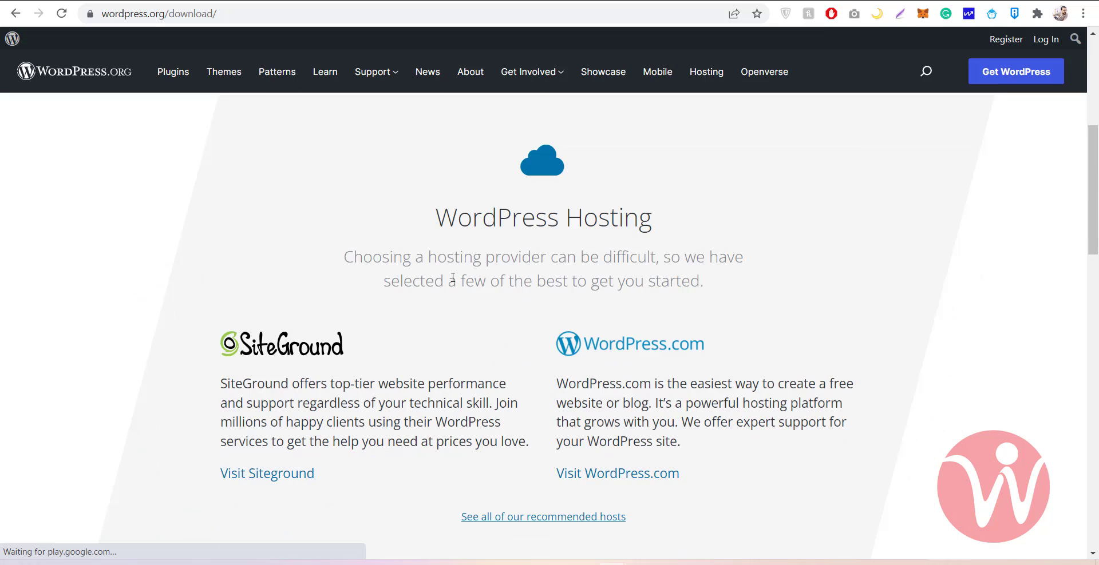
scroll(453, 278, "down", 3)
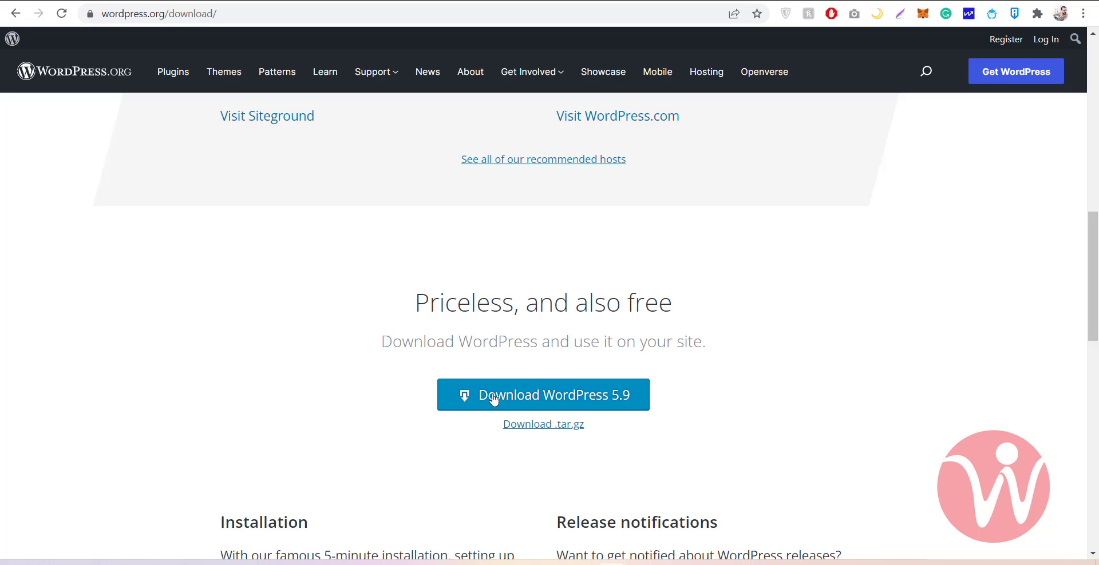
left_click(558, 398)
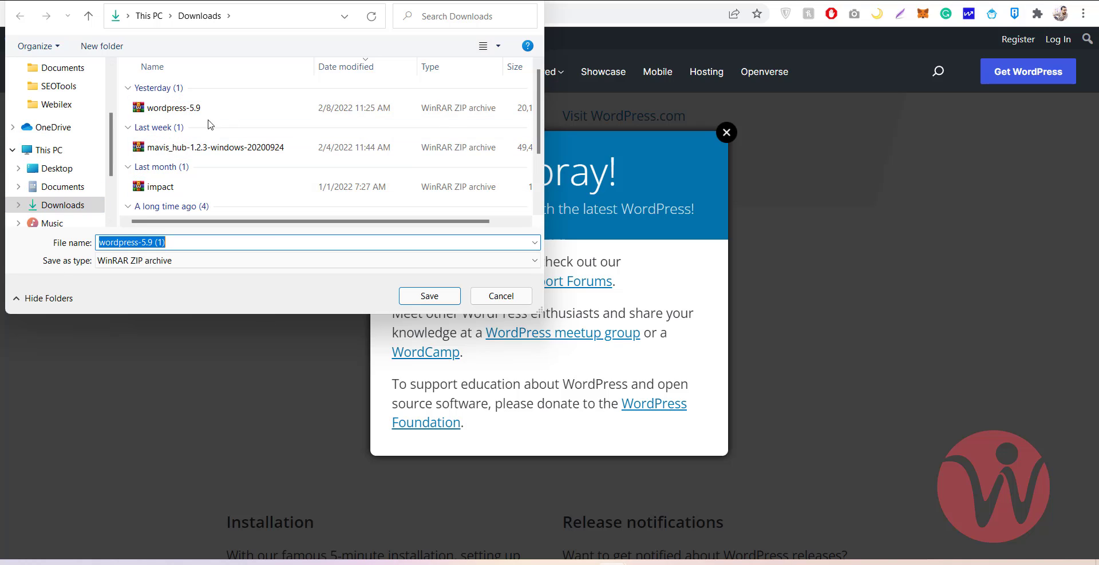
left_click(501, 297)
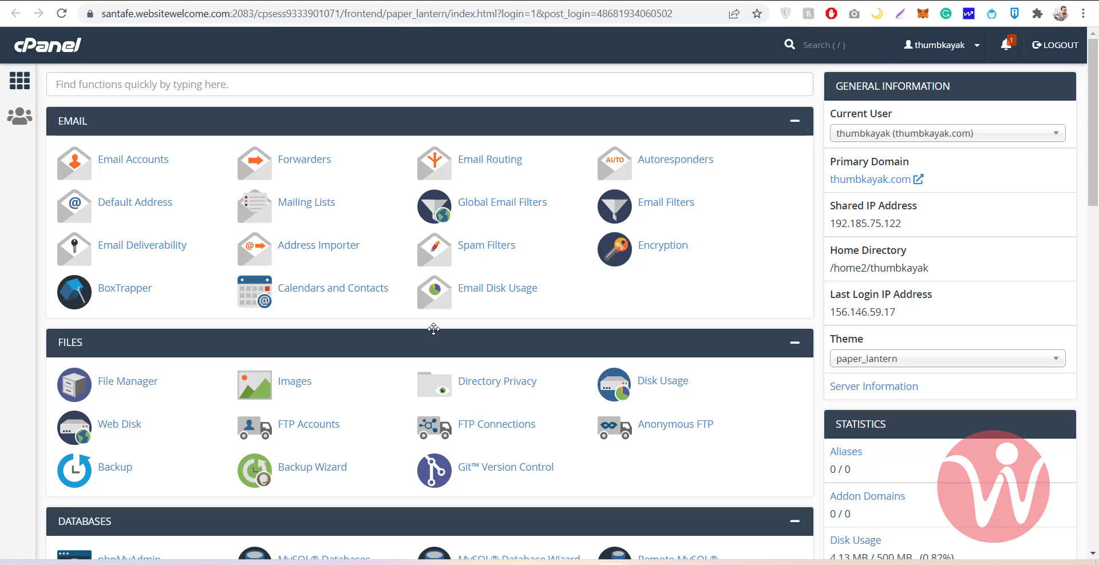
Upload wordpress-5.9.zip from Downloads into public_html through File Manager.
scroll(135, 383, "down", 2)
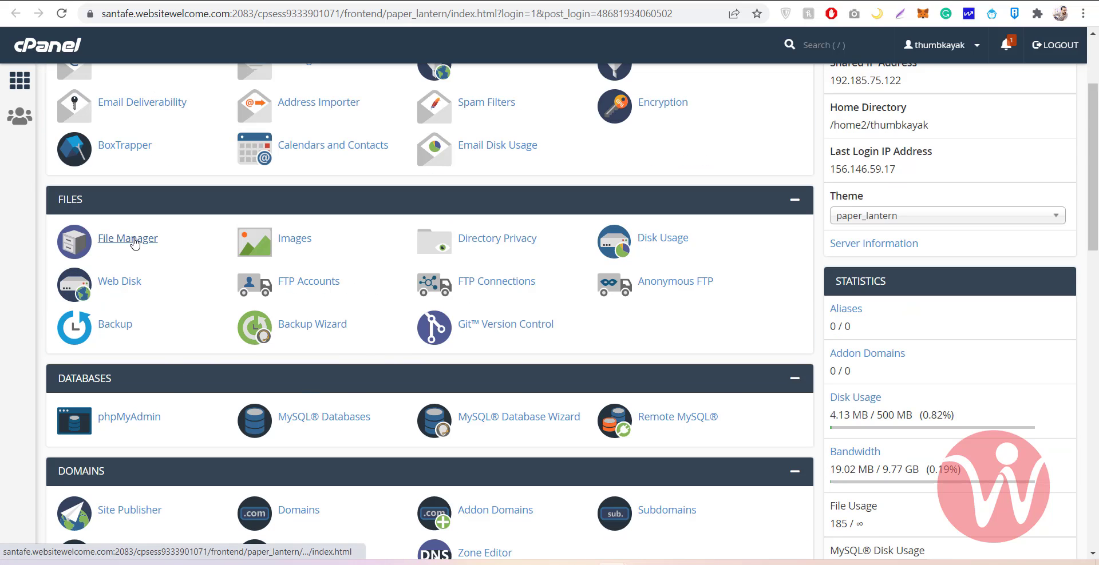
left_click(135, 243)
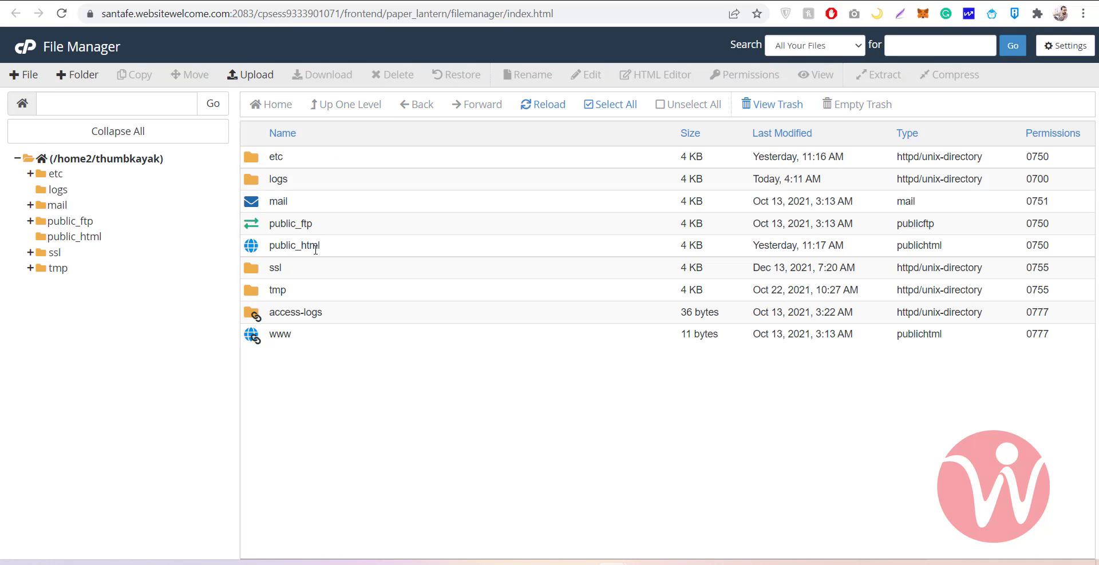
double_click(257, 251)
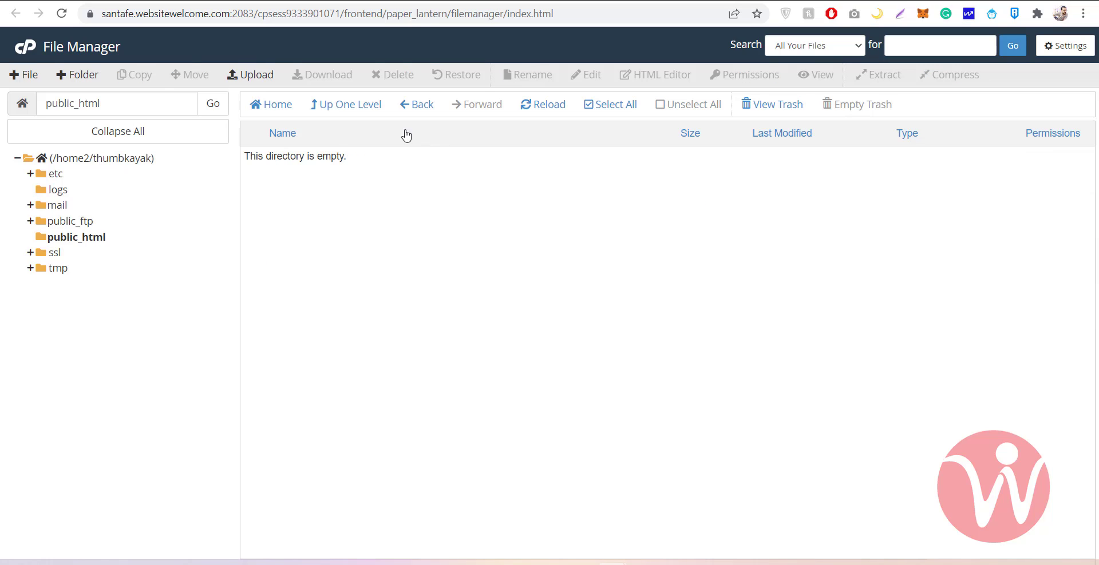
left_click(255, 77)
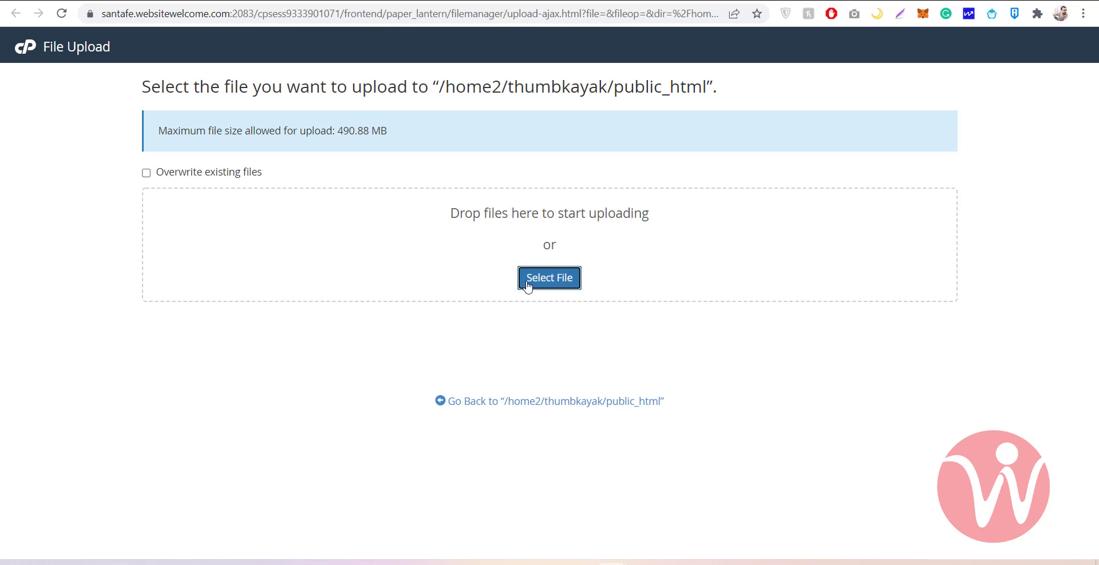
left_click(523, 281)
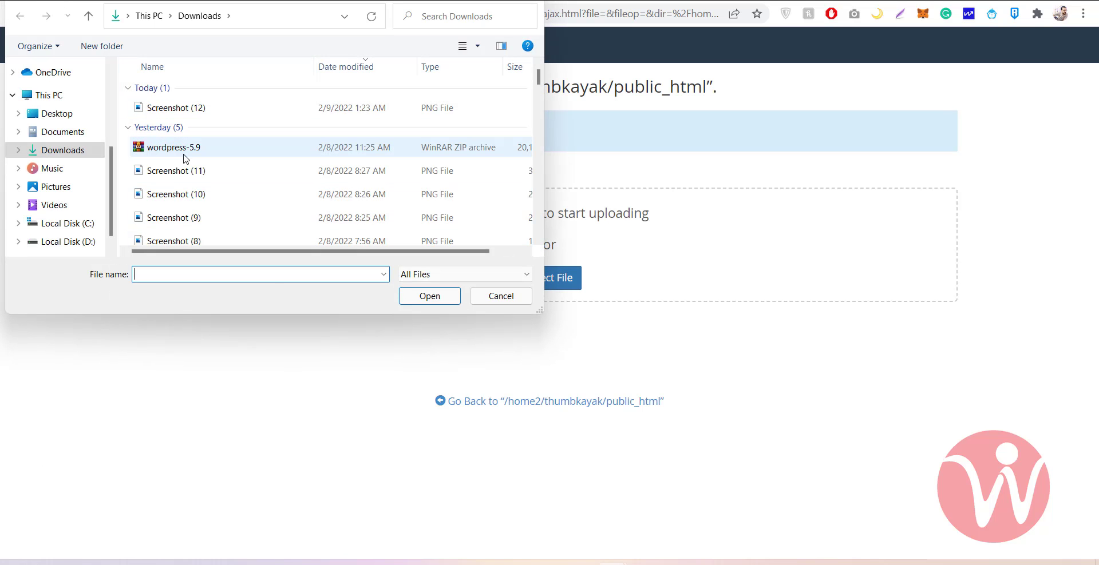
double_click(204, 151)
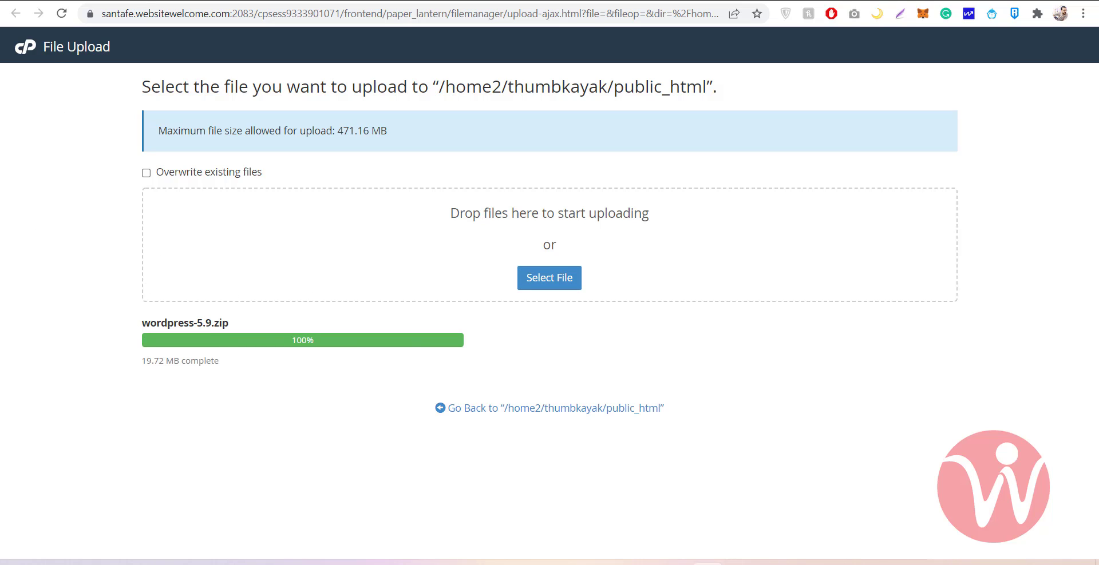
left_click(240, 1)
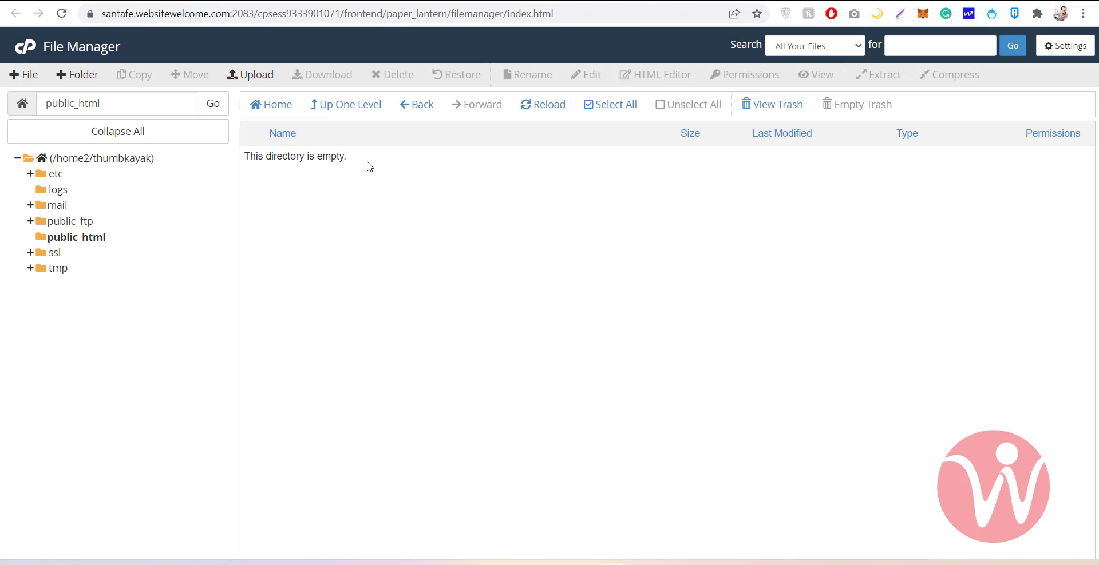
Extract wordpress-5.9.zip into /public_html.
left_click(544, 105)
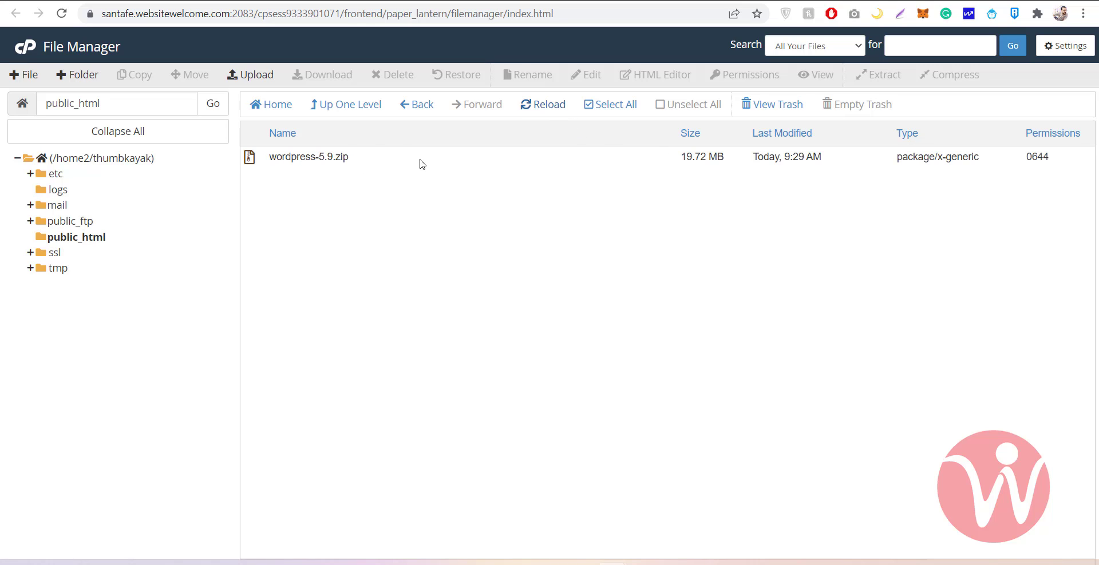
right_click(252, 163)
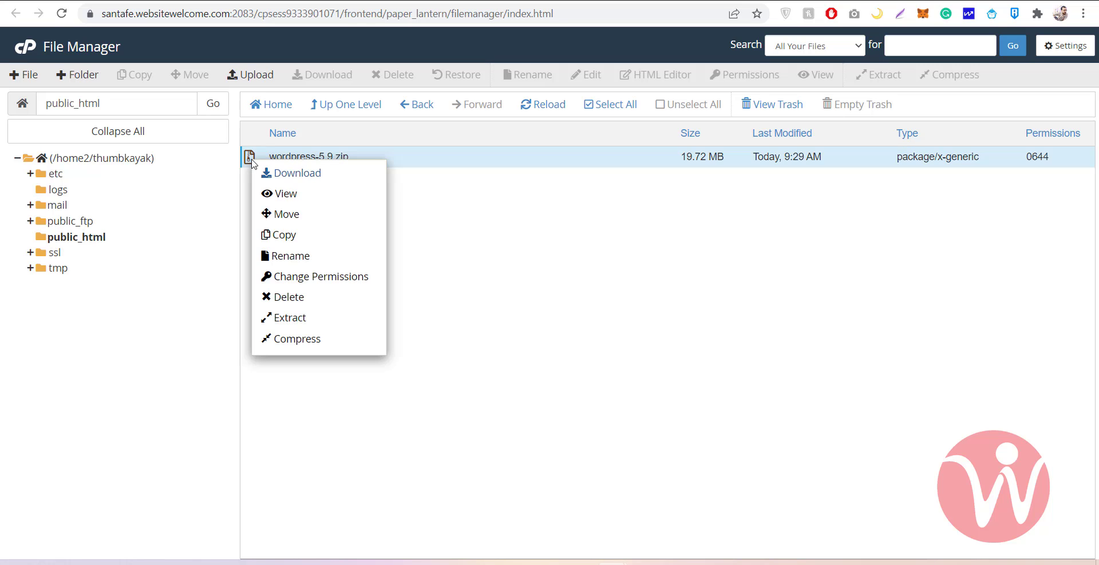
left_click(284, 317)
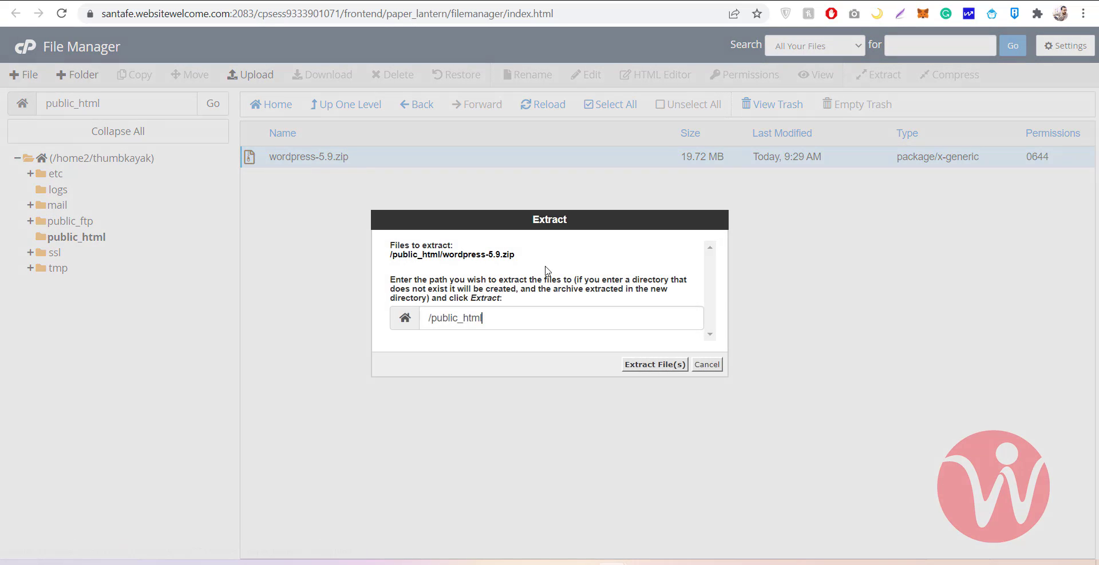
left_click(638, 365)
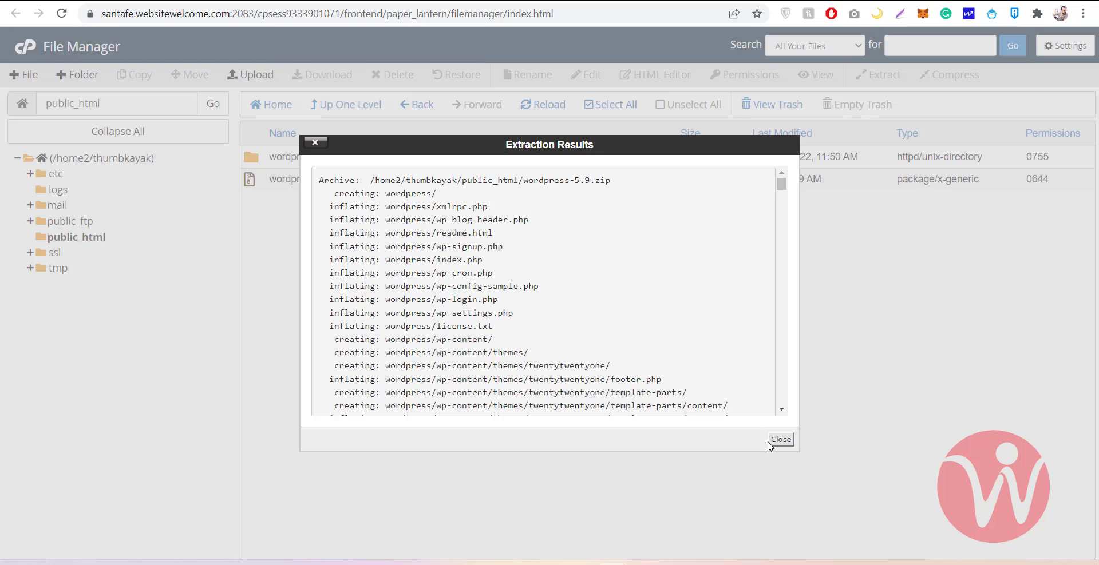
left_click(781, 440)
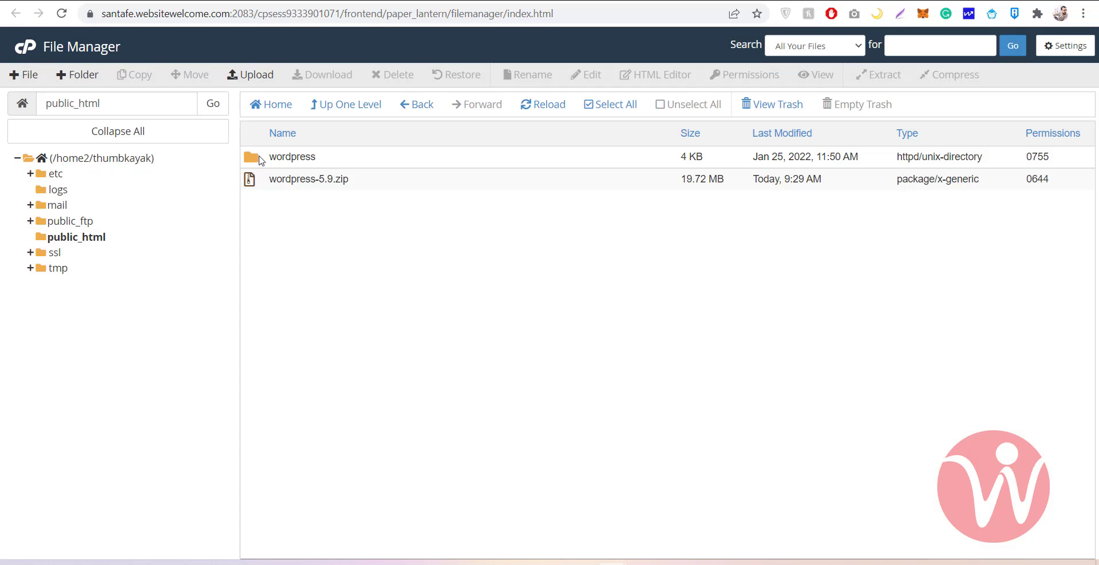
Move every file from the wordpress folder up into /public_html/.
double_click(256, 158)
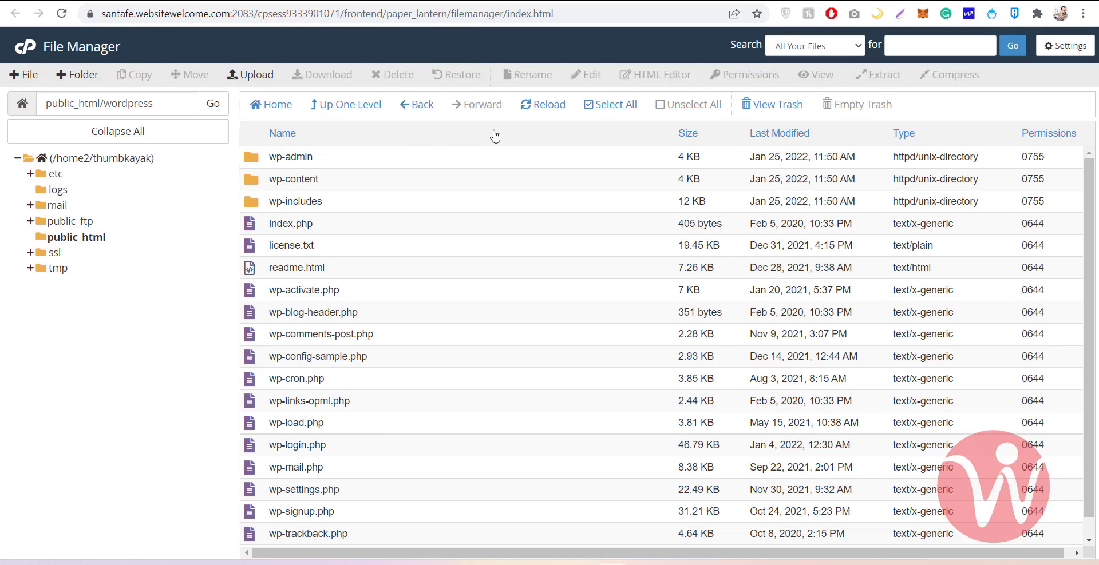
left_click(605, 105)
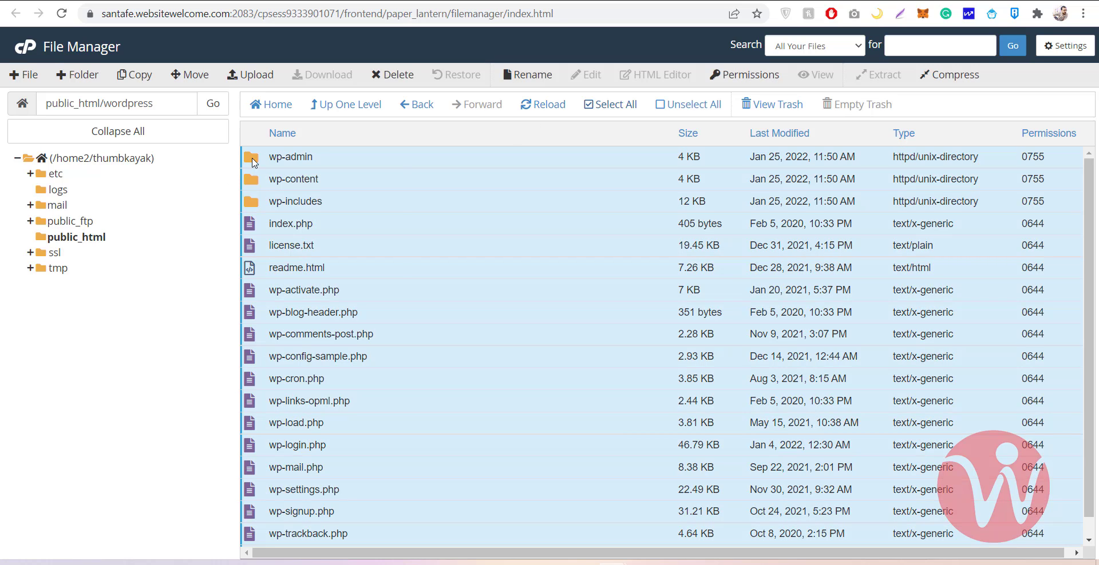
right_click(253, 160)
left_click(285, 172)
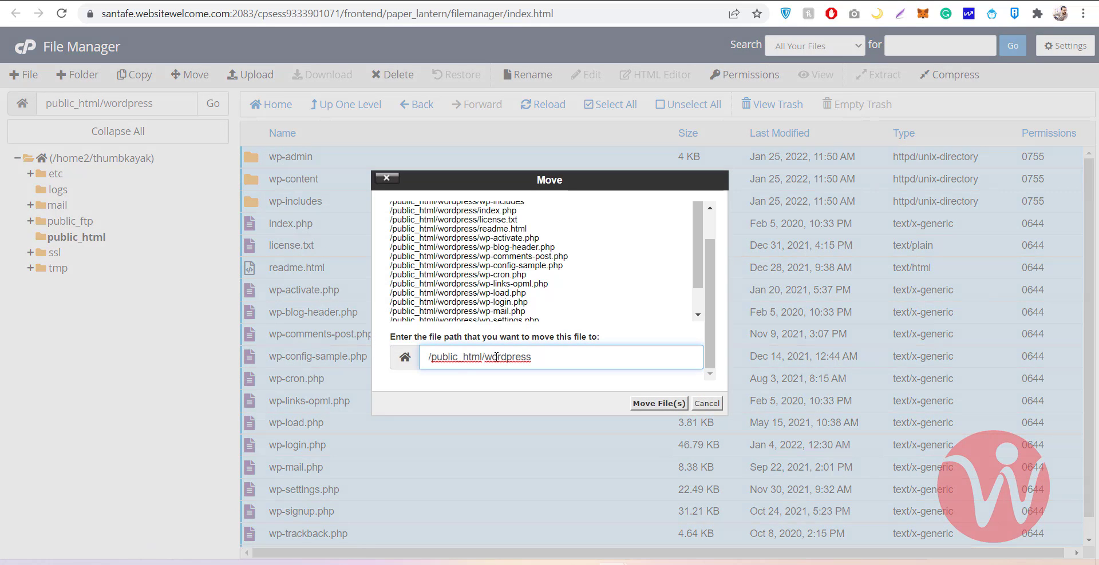
double_click(486, 356)
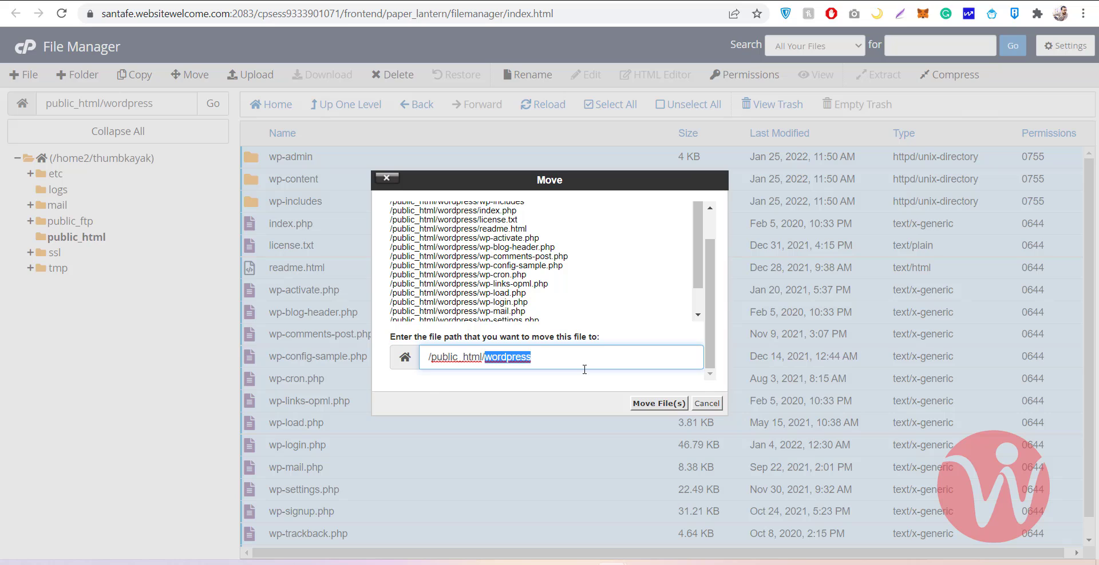
key("BackSpace")
left_click(701, 385)
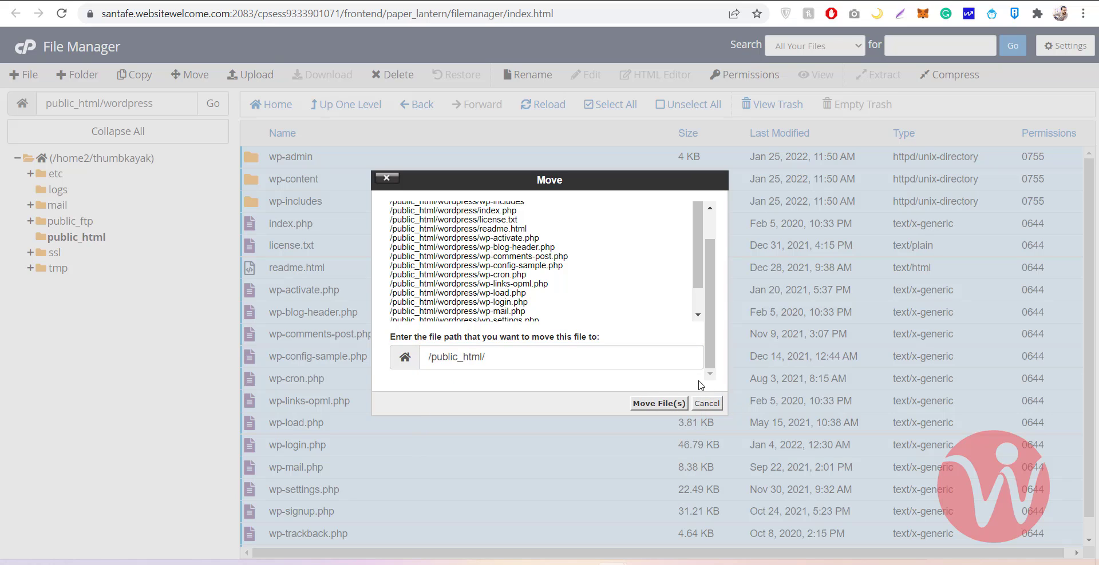
left_click(659, 404)
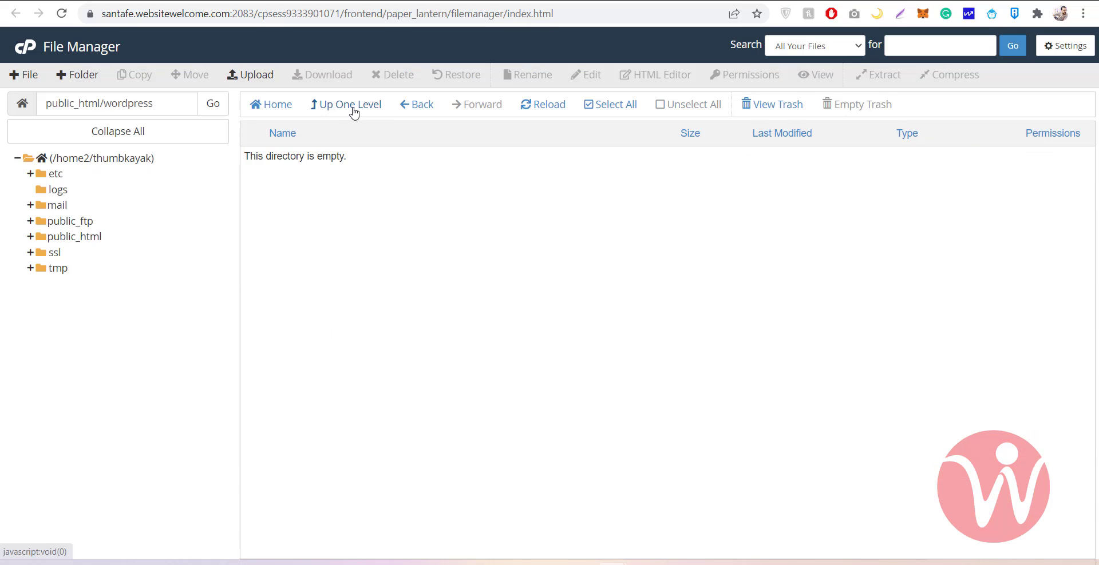
left_click(354, 111)
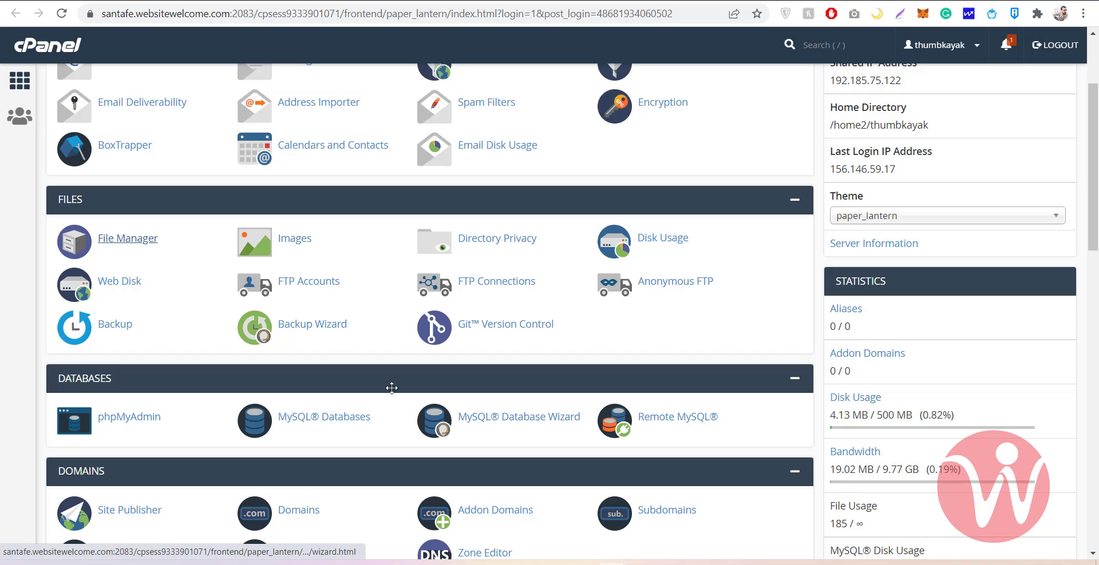
In the MySQL Database Wizard, create database kayak and a database user kayak with a password.
left_click(539, 423)
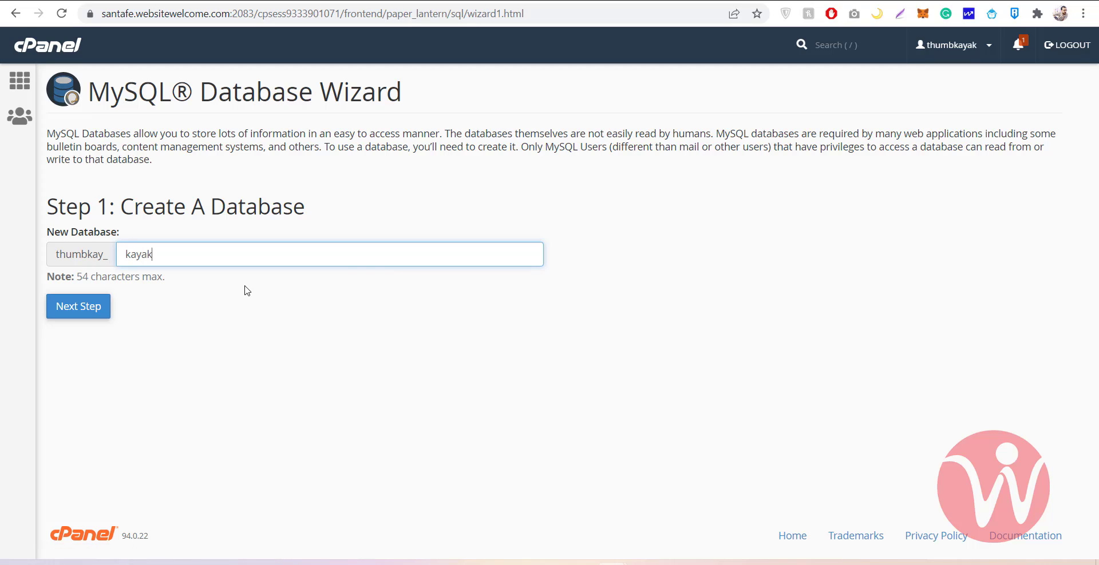
left_click(93, 309)
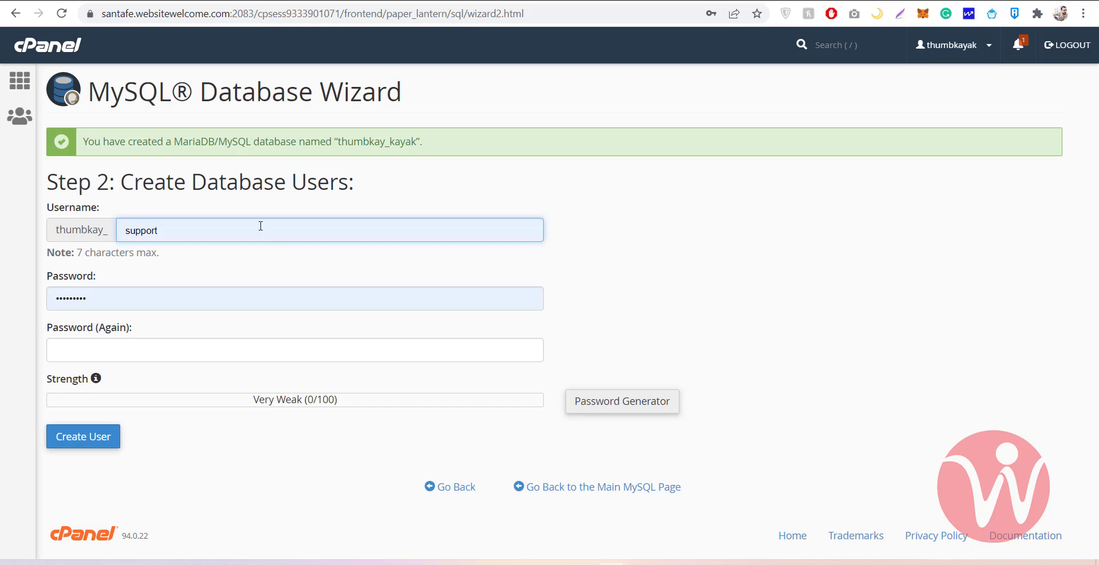
double_click(261, 227)
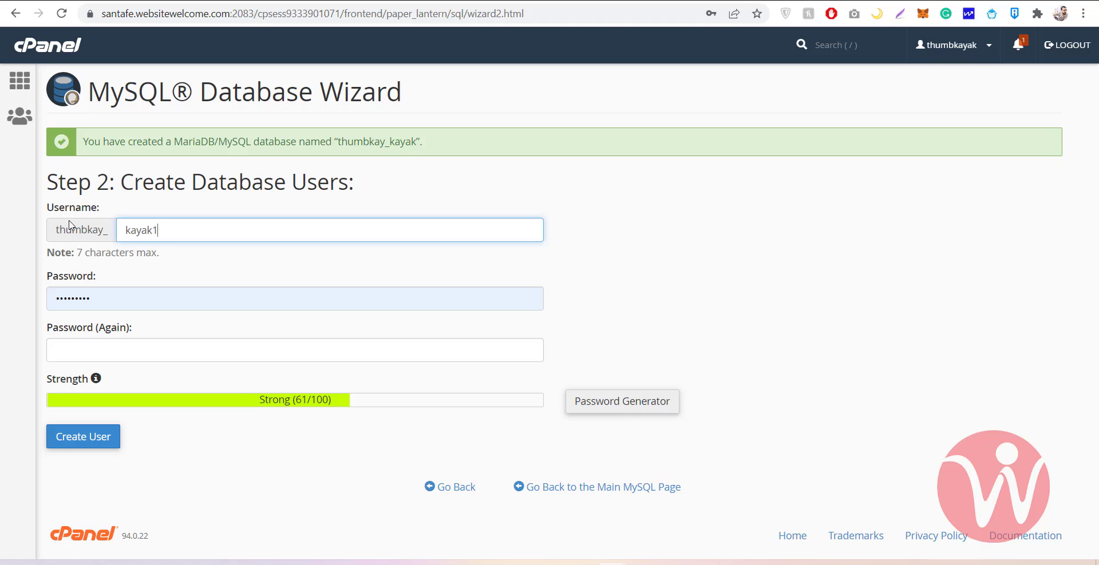
key("Tab")
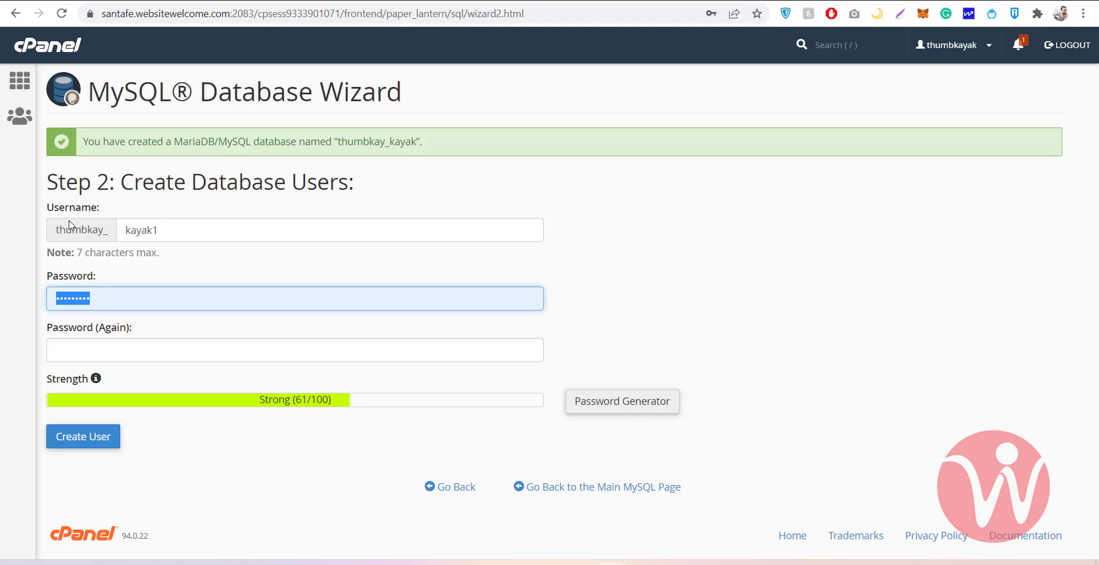
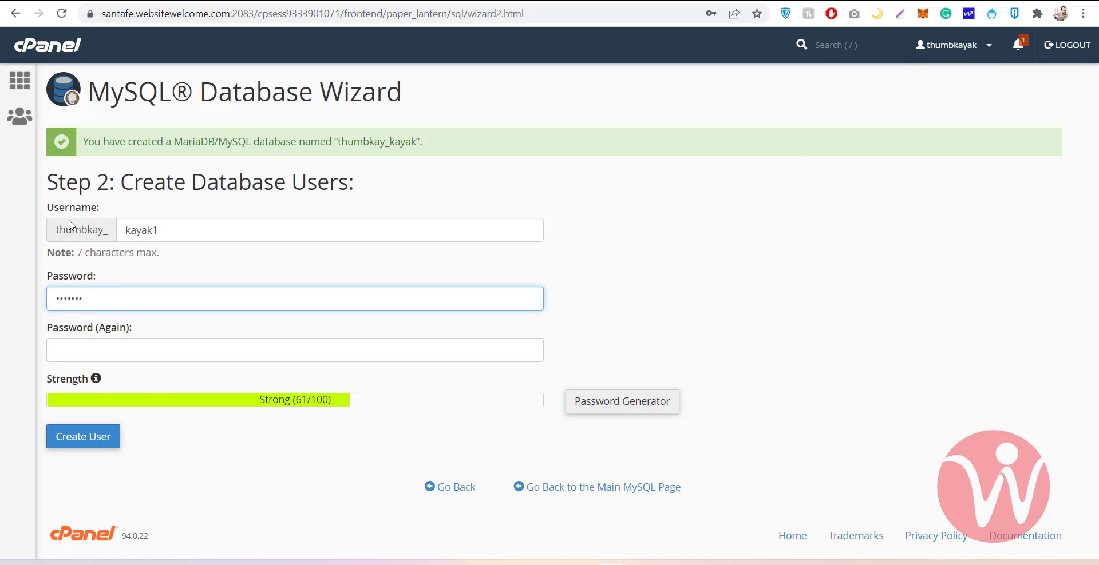
key("Tab")
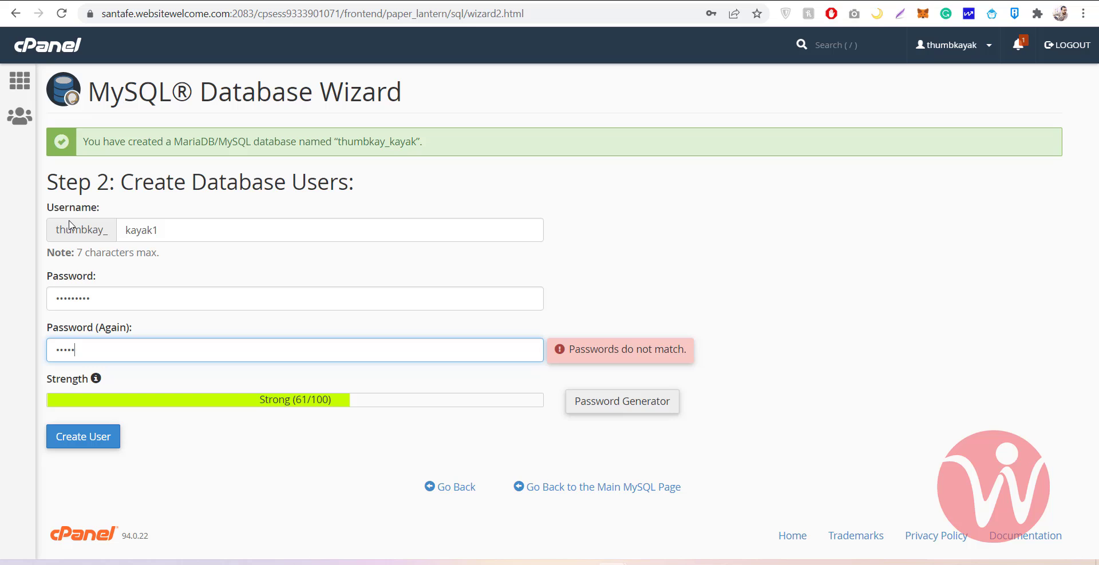
key("Return")
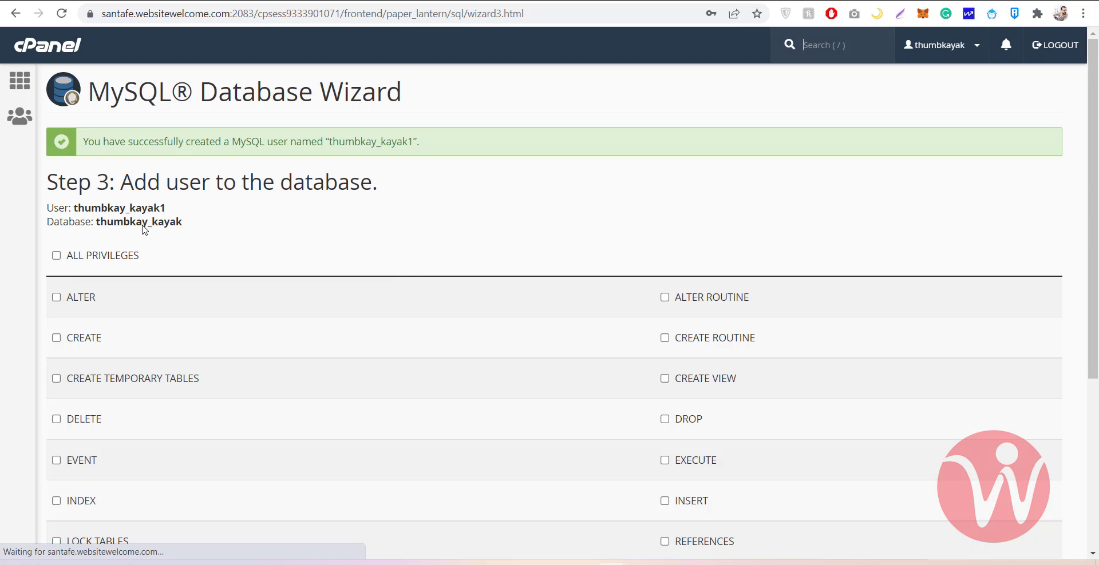
Grant the kayak user ALL PRIVILEGES on the database.
left_click(112, 258)
scroll(158, 272, "down", 1)
scroll(158, 272, "down", 2)
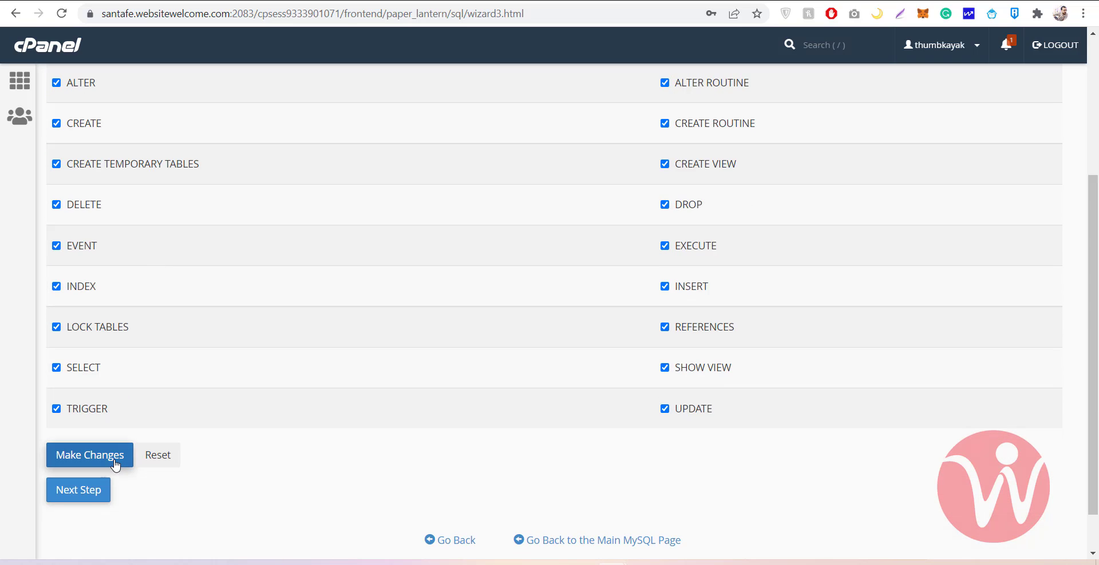
left_click(80, 490)
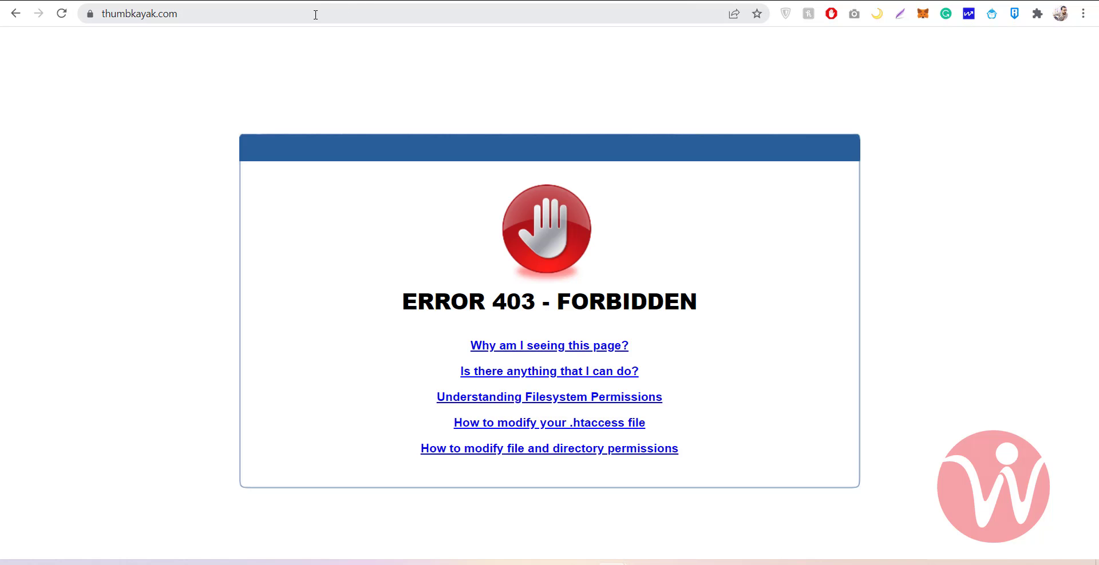
left_click(315, 14)
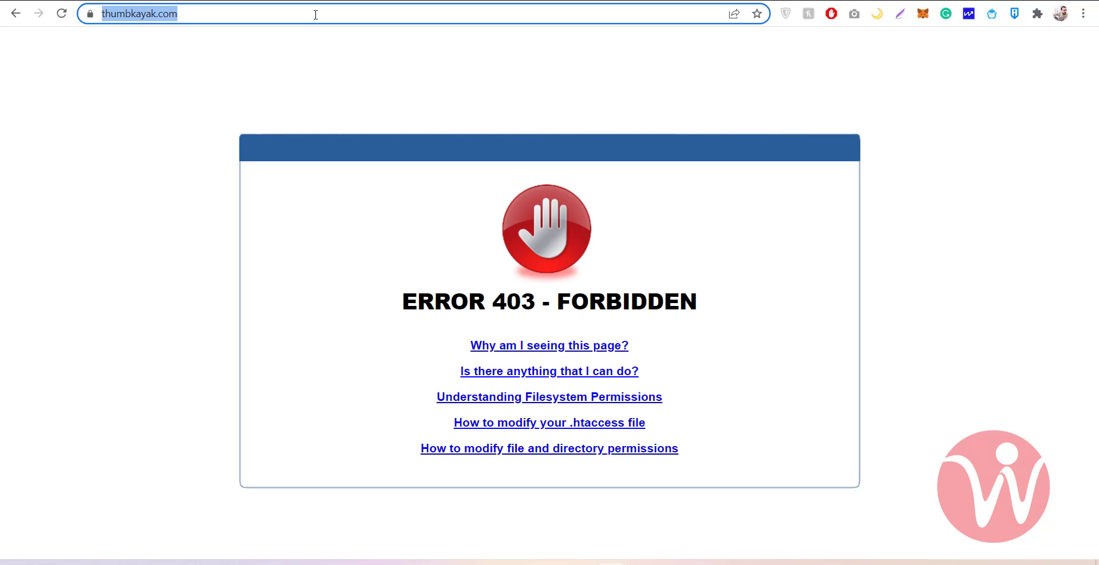
Reload the domain to launch WordPress setup in English and begin the database form.
key("Return")
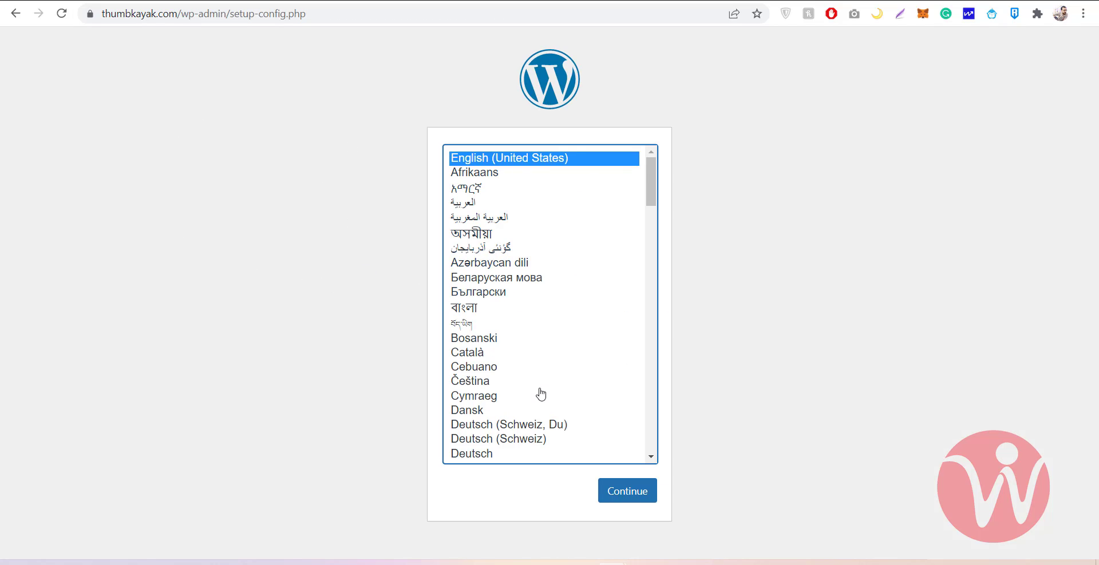
left_click(624, 494)
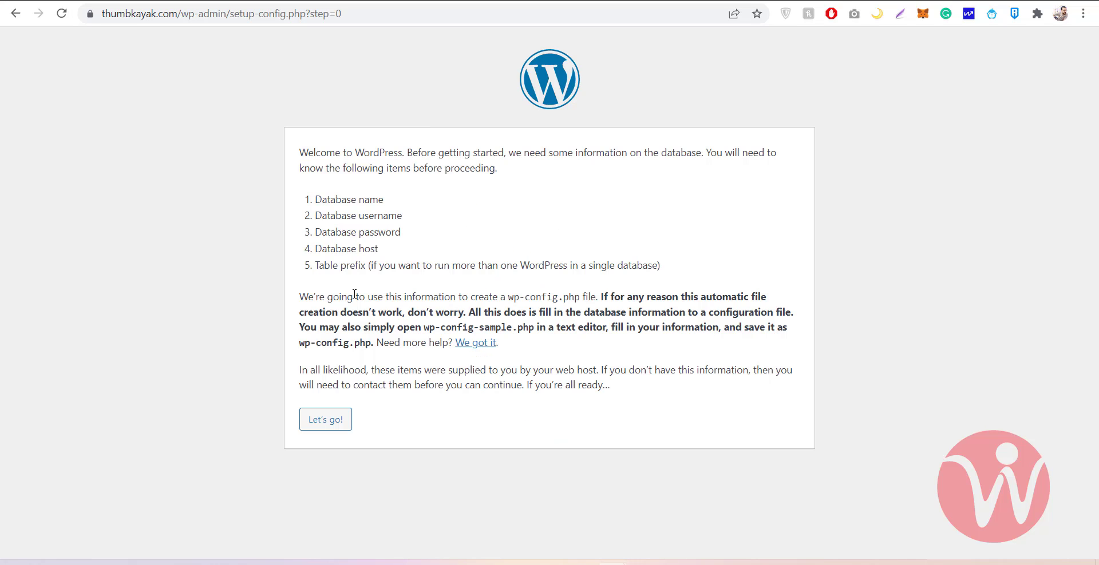
left_click(328, 421)
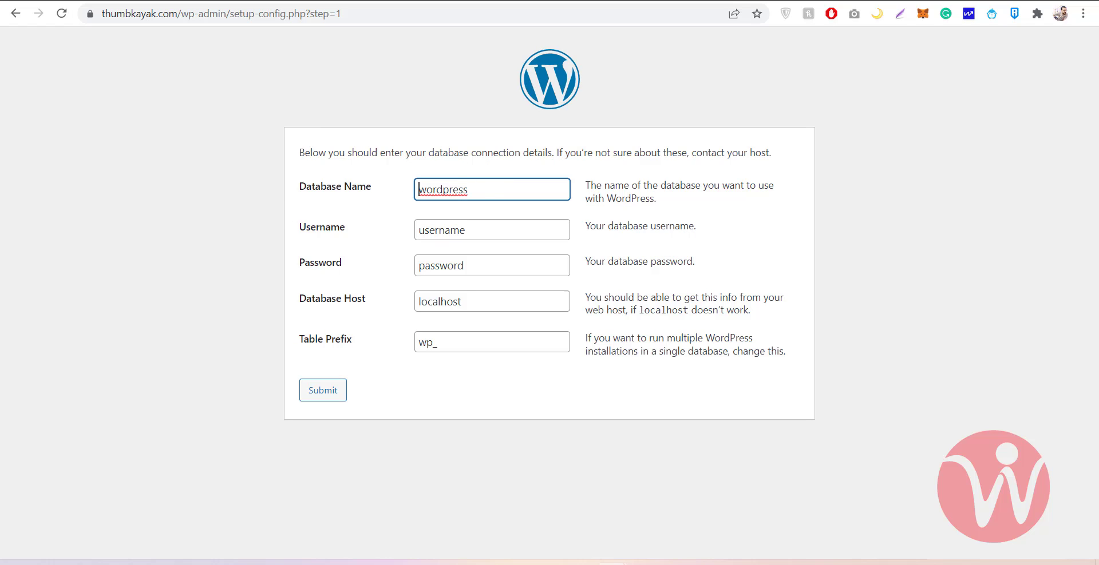
Enter the kayak database name, its username and the database password, then submit.
key("ctrl+shift+Tab")
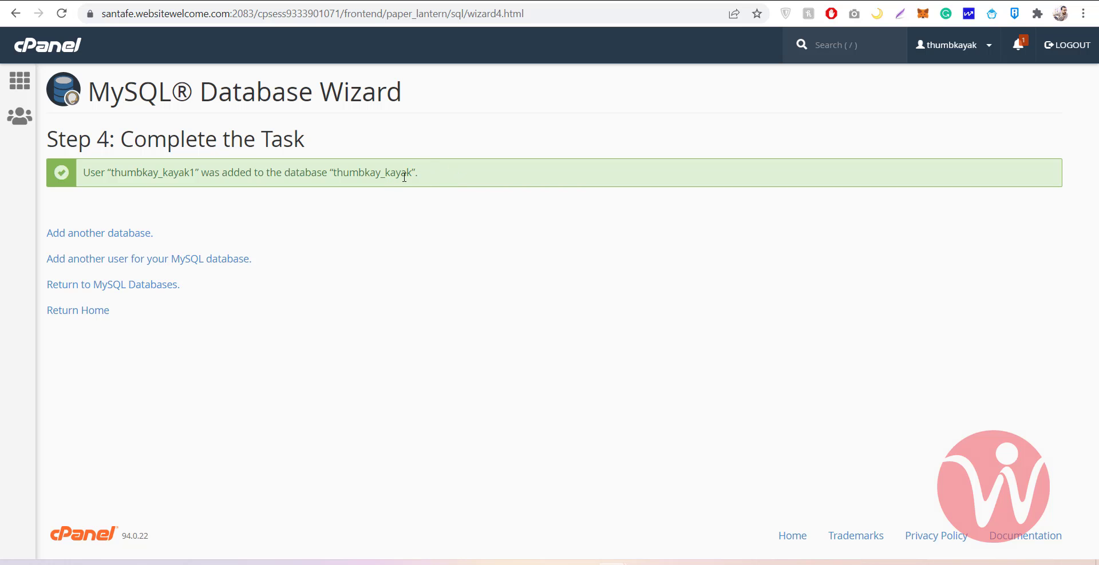
left_click_drag(413, 172, 337, 173)
key("ctrl+c")
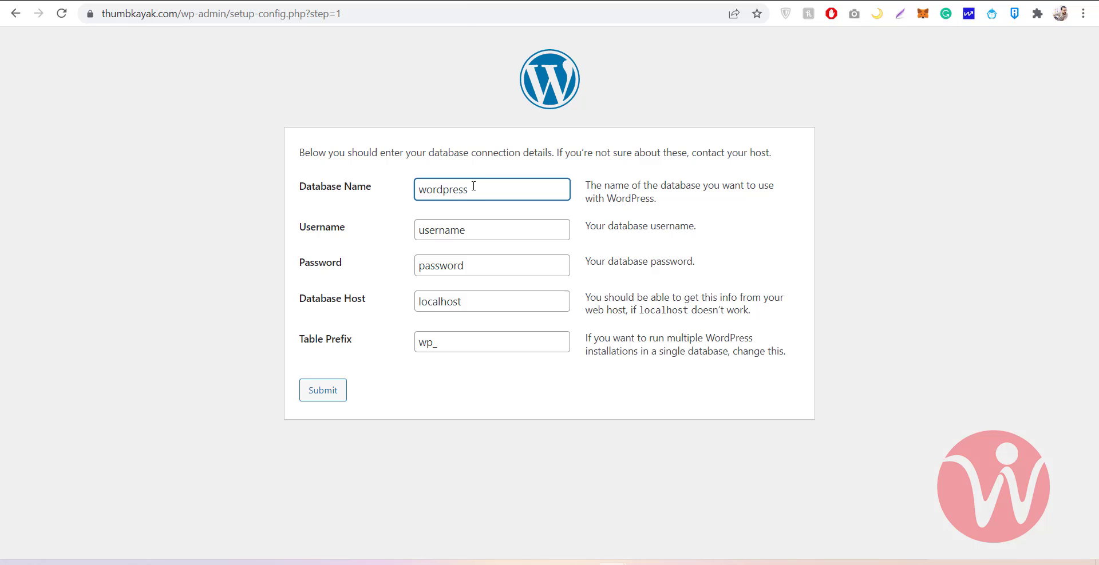
left_click_drag(474, 189, 370, 179)
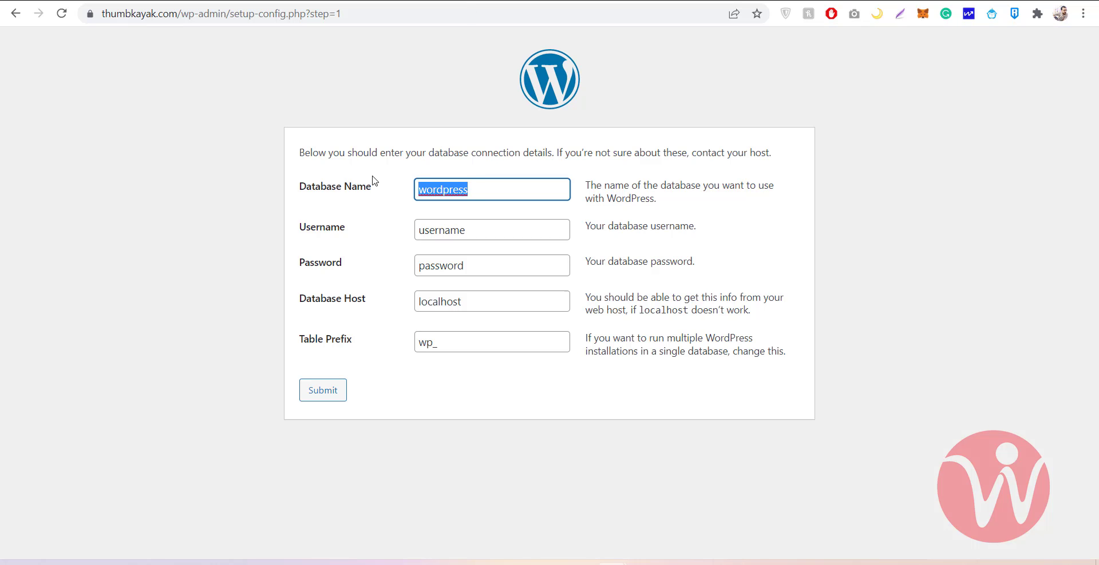
key("ctrl+v")
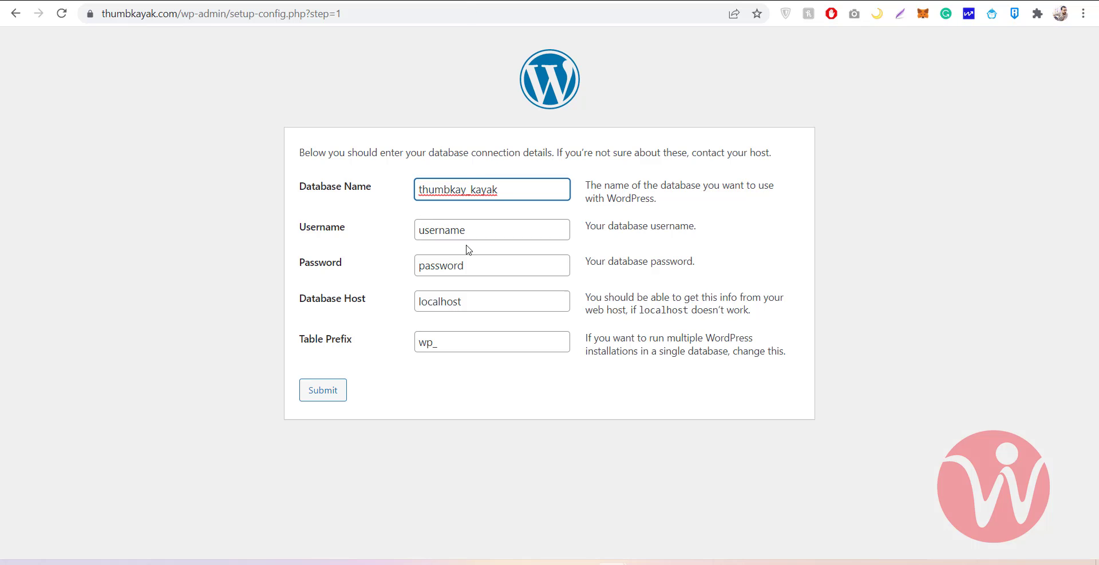
key("Tab")
key("ctrl+v")
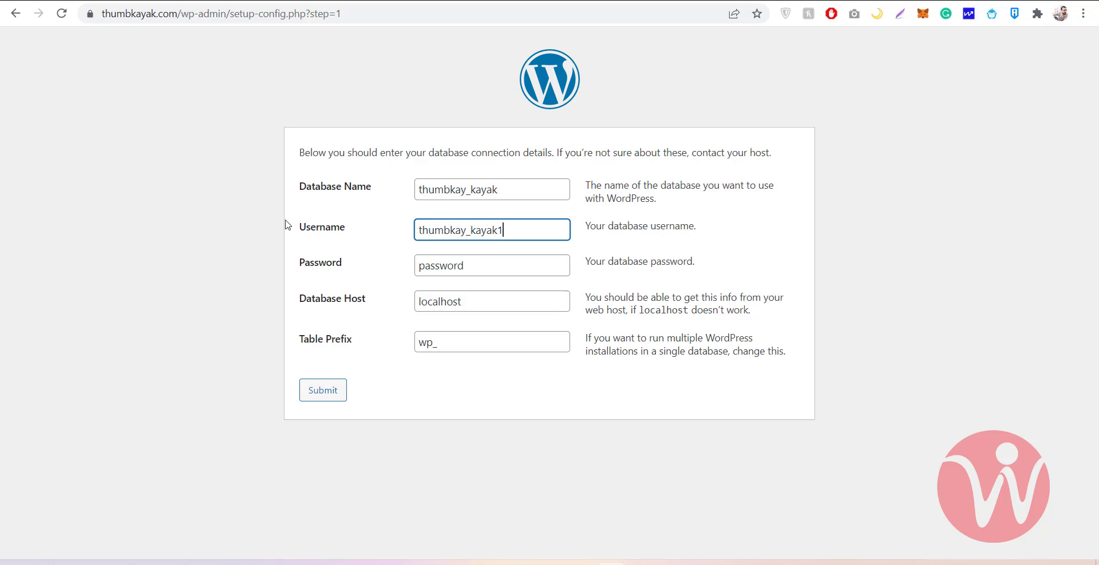
key("Tab")
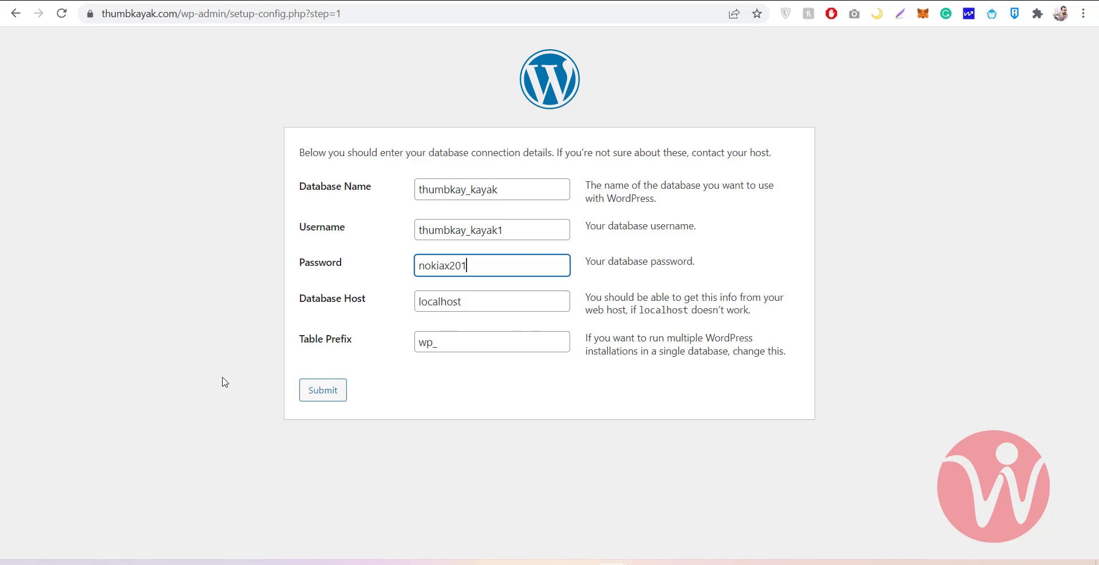
left_click(312, 389)
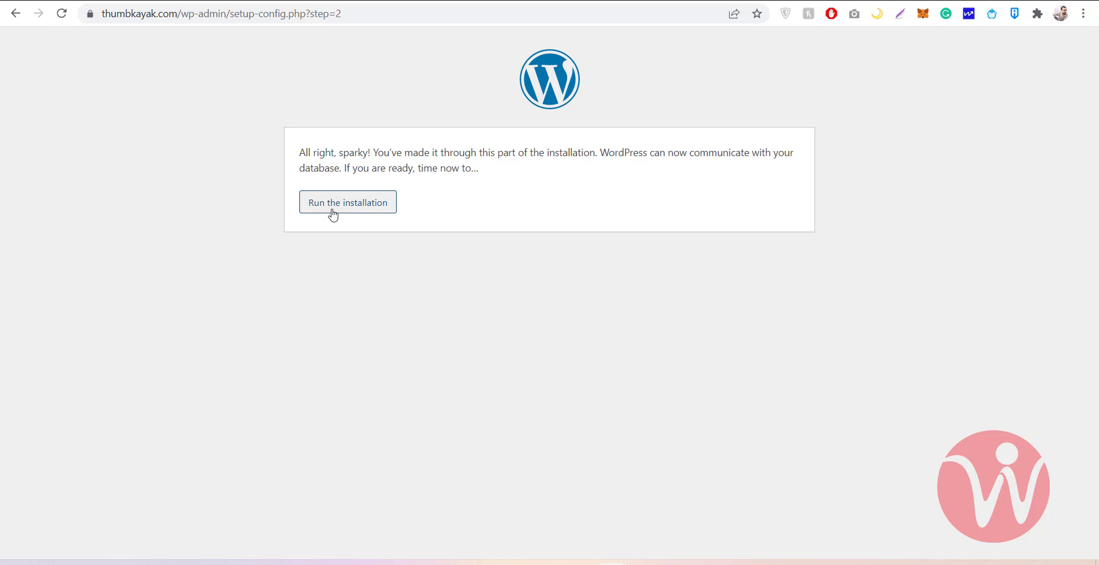
Install WordPress with site title ThumbKayak, username admin, the generated password and an admin e-mail.
left_click(331, 211)
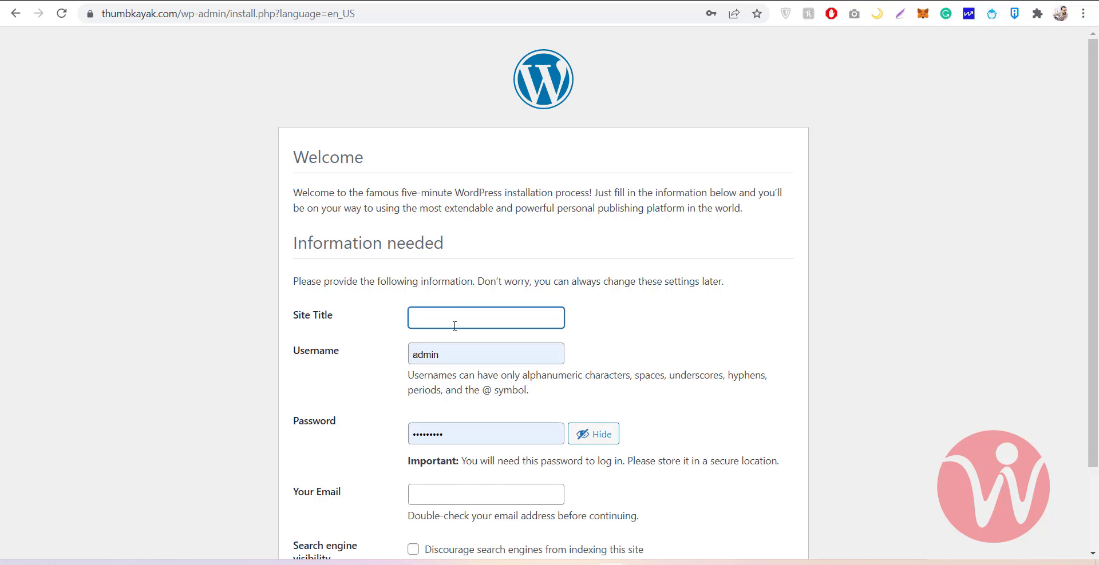
type("Thumb")
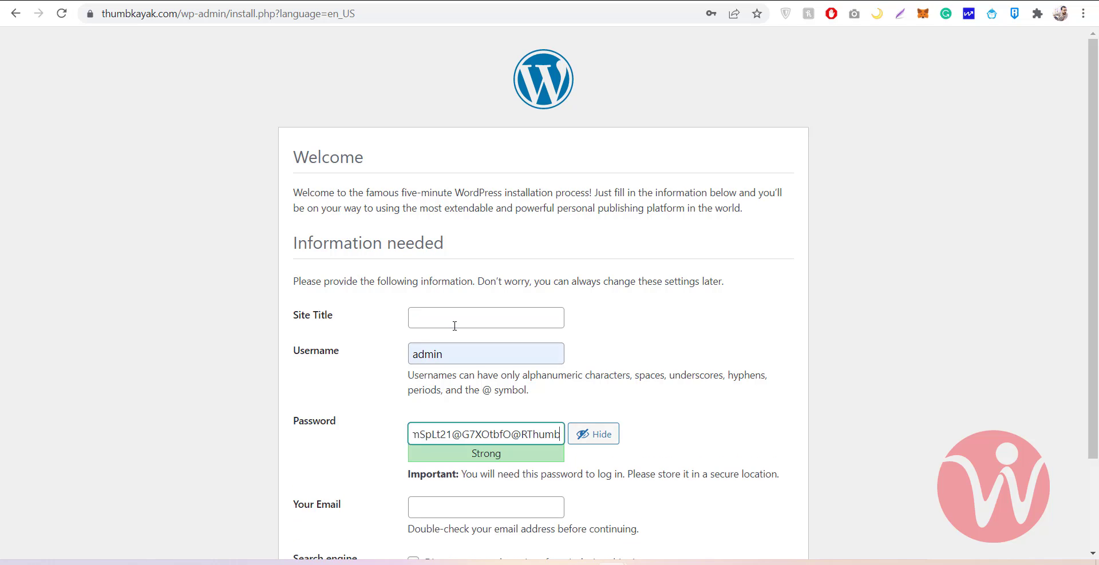
left_click(454, 326)
type("ThumbKayak")
scroll(456, 366, "down", 2)
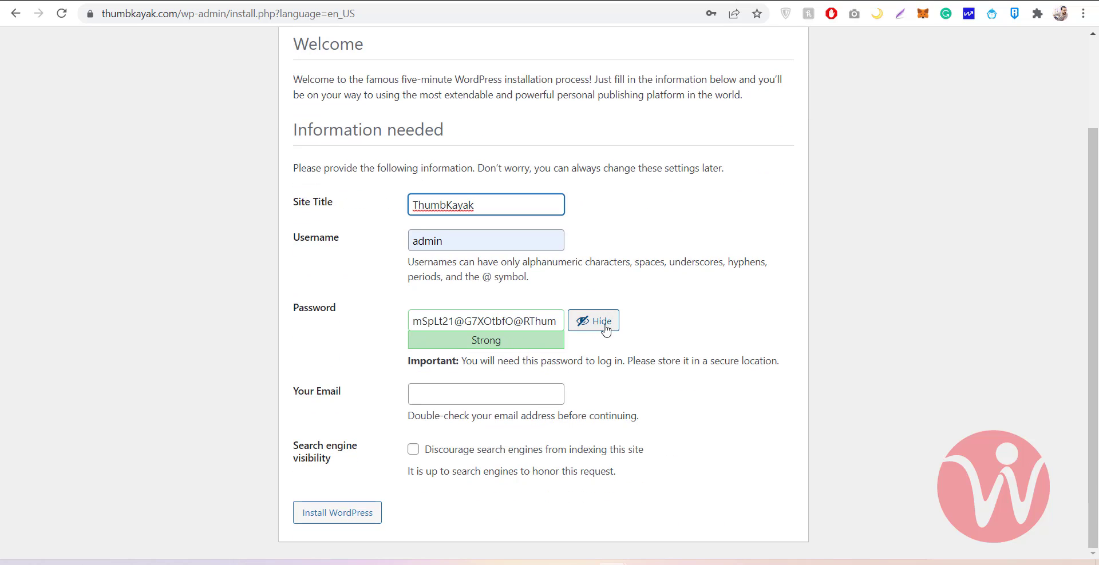
left_click_drag(557, 323, 335, 314)
left_click(437, 389)
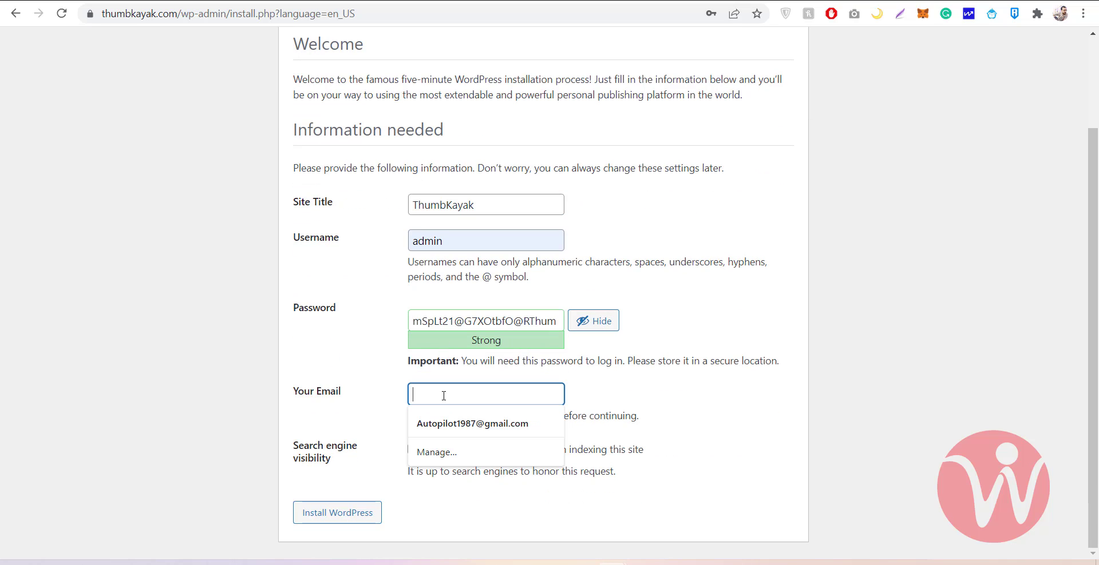
key("ctrl+v")
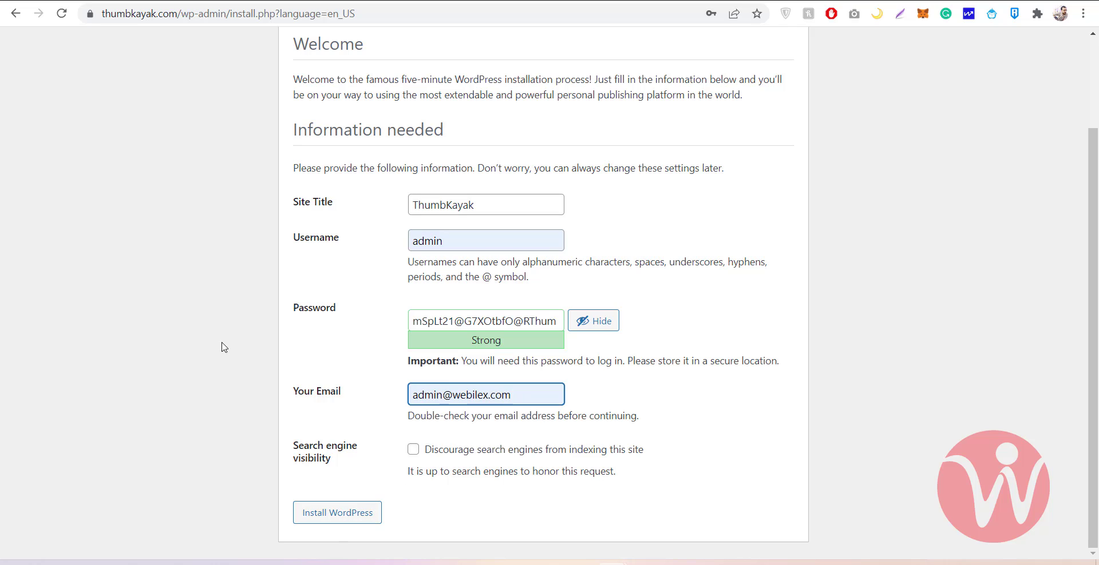
left_click(350, 516)
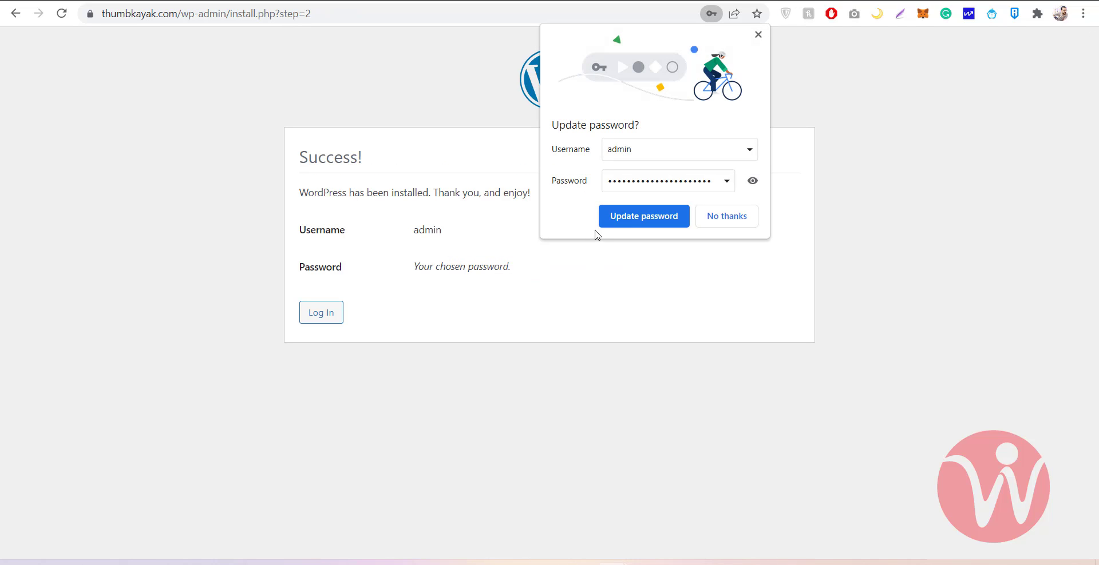
Dismiss Chrome's password update prompt and log in as admin with the autofilled credentials.
left_click(632, 218)
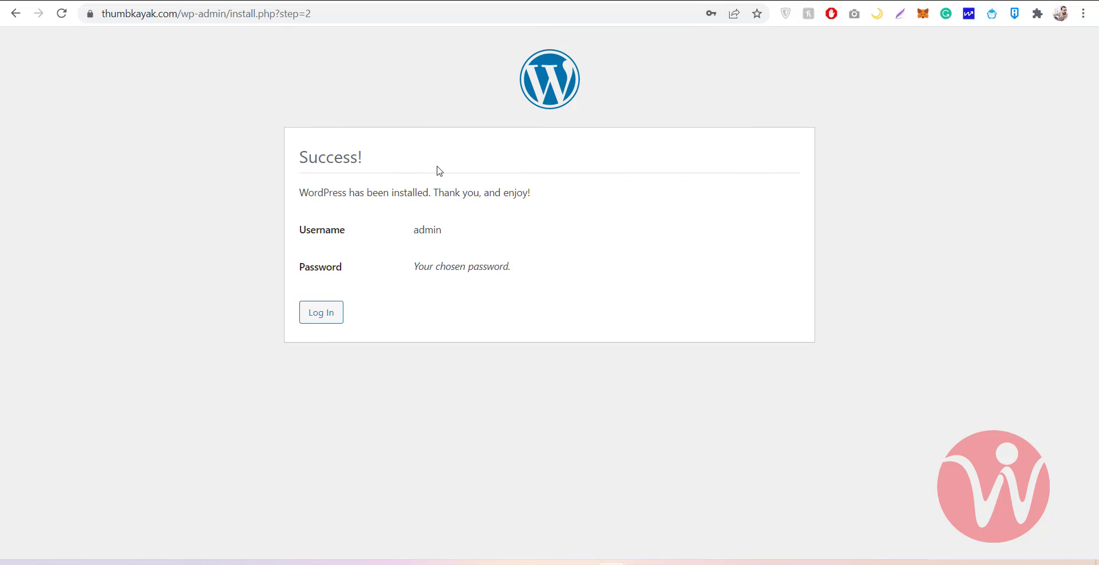
left_click(321, 317)
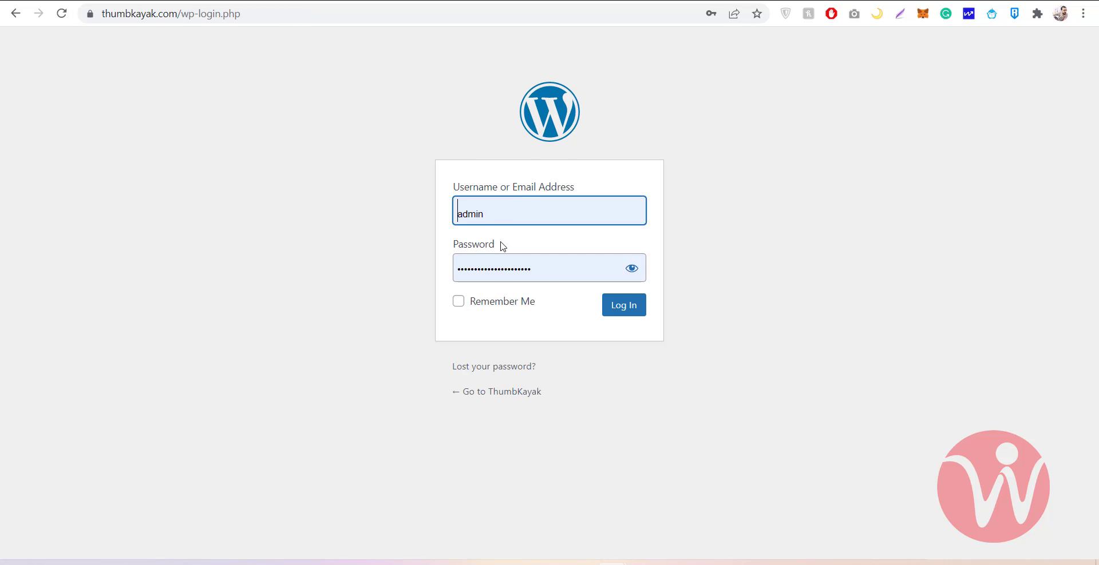
left_click(621, 309)
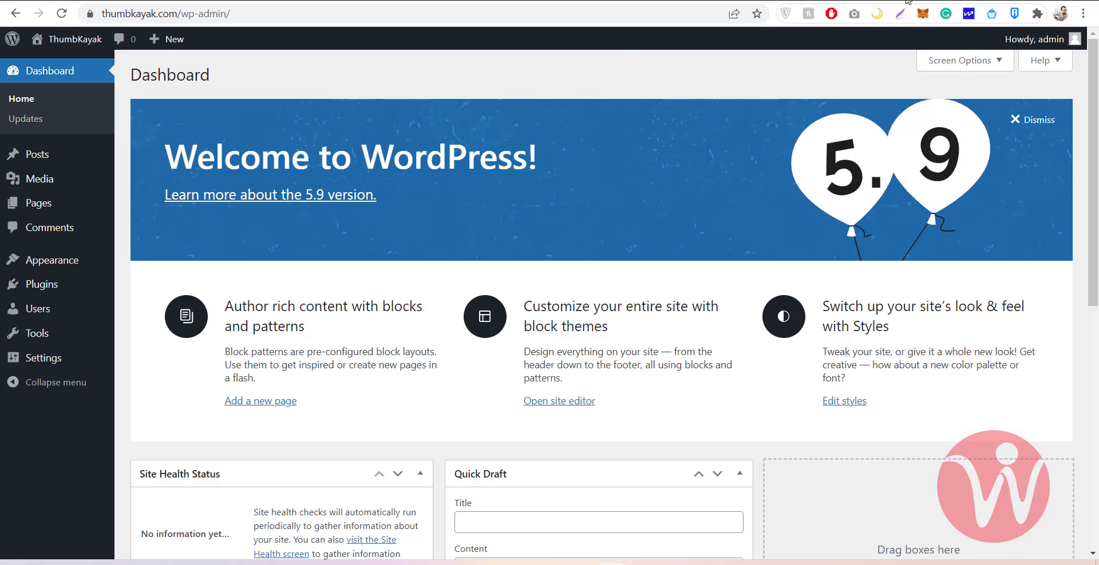
Load thumbkayak.com in a new tab and scroll its default-theme home page with the Hello world! post.
key("ctrl+t")
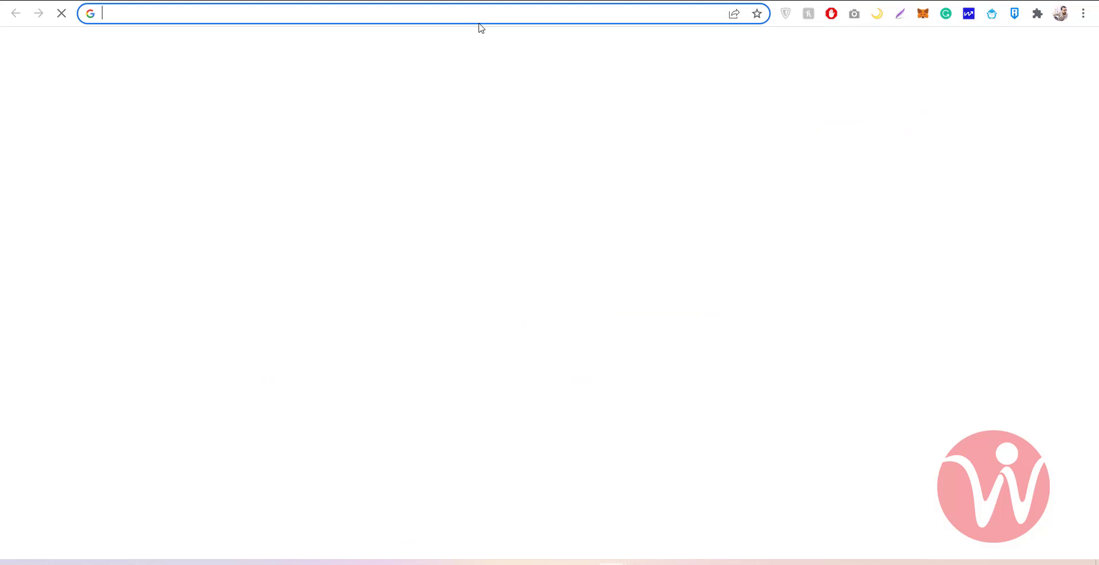
left_click(461, 12)
type("thumbkayak.com")
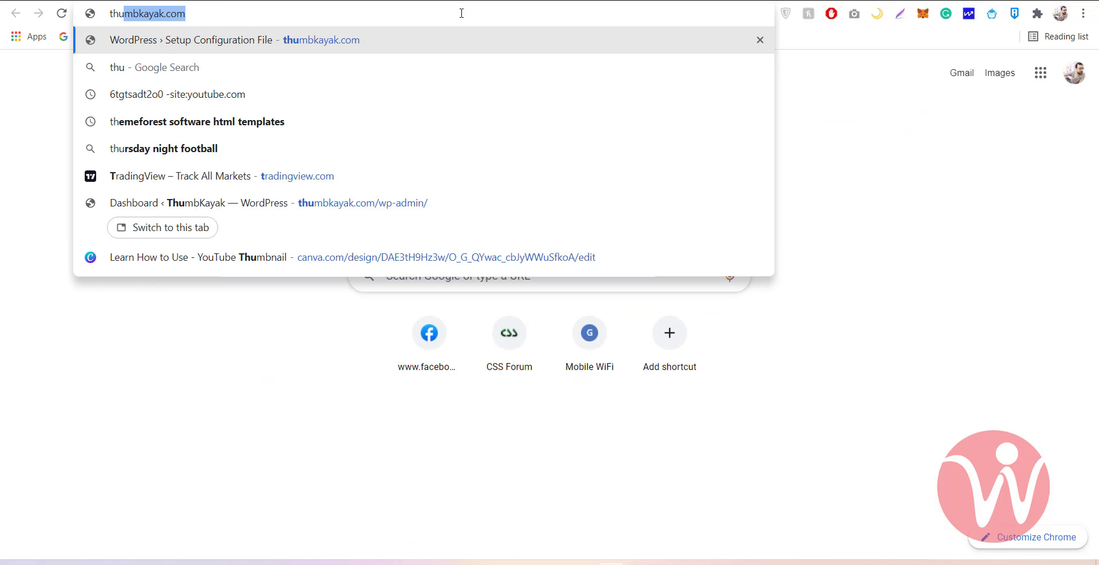
key("Return")
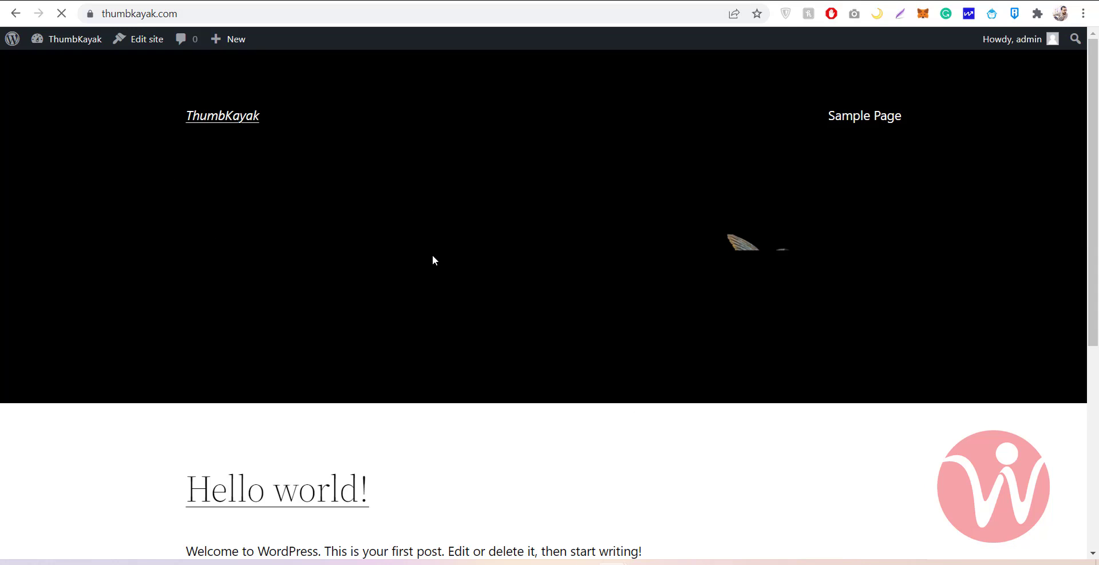
scroll(433, 255, "down", 6)
scroll(433, 259, "up", 6)
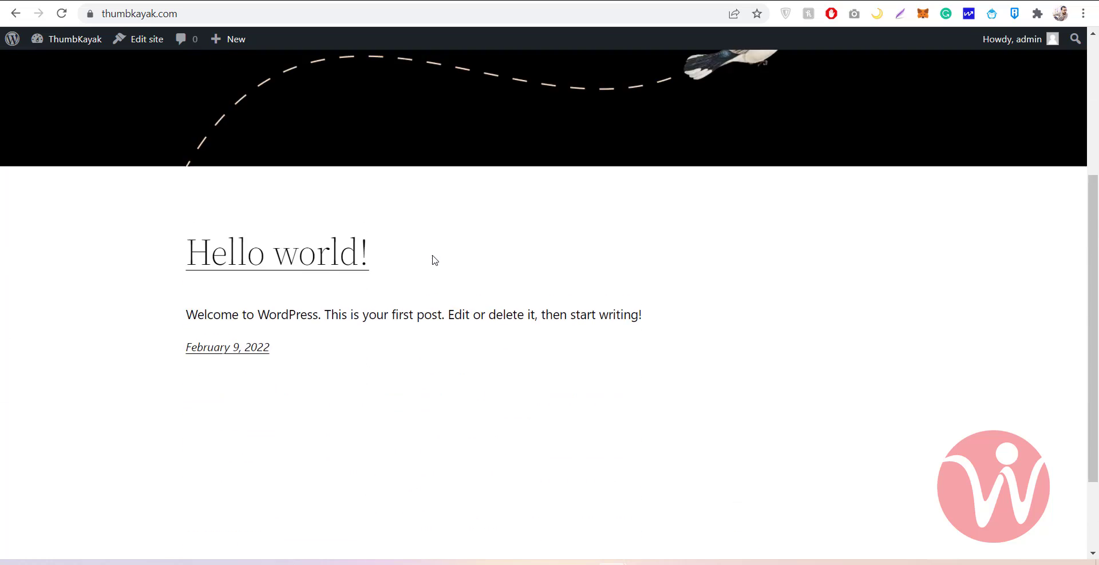